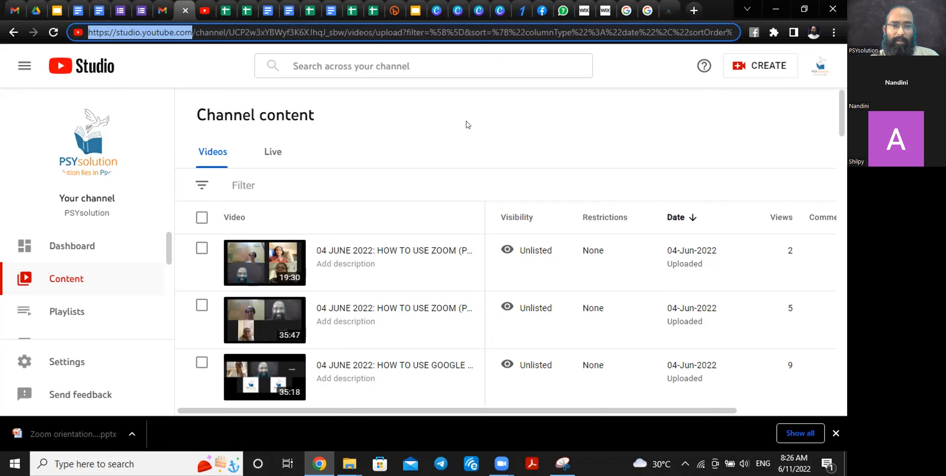
- Start a new video upload for the channel in YouTube Studio
{"action": "left_click", "coordinate": [470, 137]}
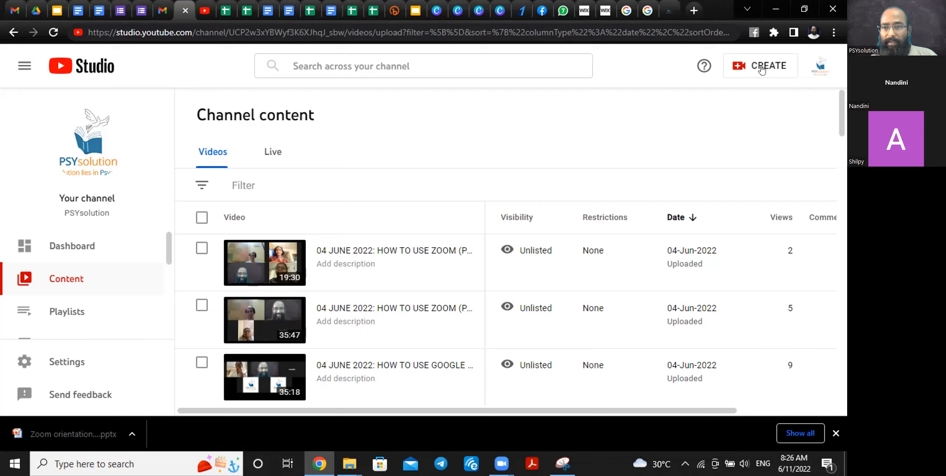
{"action": "left_click", "coordinate": [761, 69]}
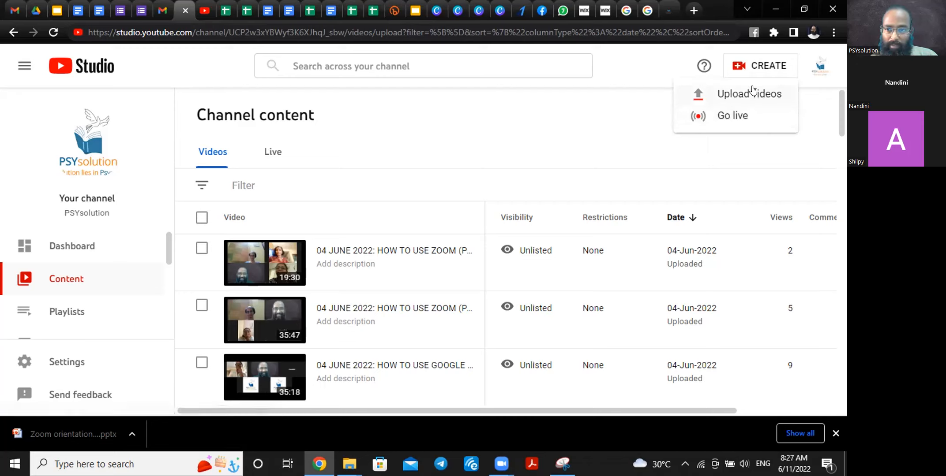
{"action": "left_click", "coordinate": [753, 93]}
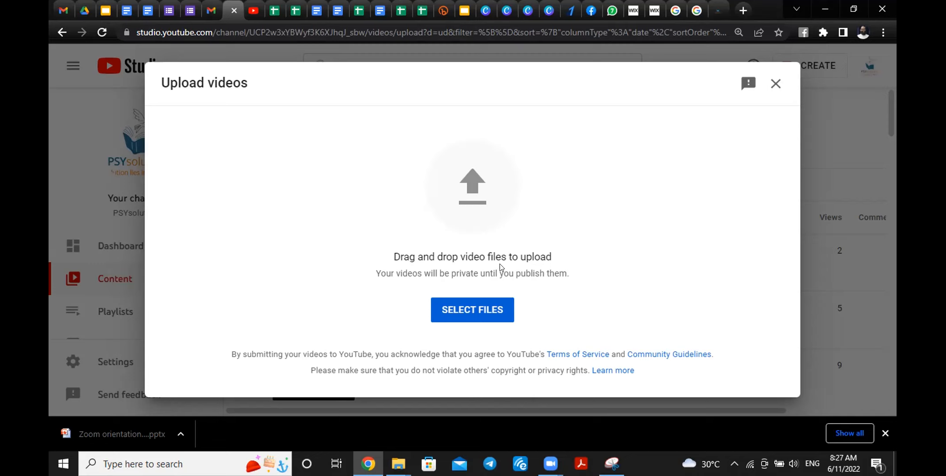
- Switch to the File Explorer window of the 2022-06-11 07.35.03 meeting recording folder and reposition it over the upload dialog
{"action": "left_click", "coordinate": [398, 464]}
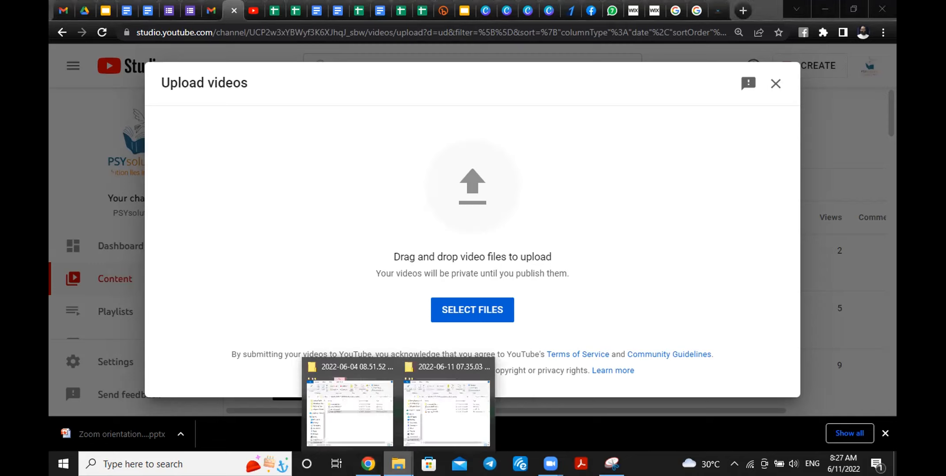
{"action": "left_click", "coordinate": [452, 415]}
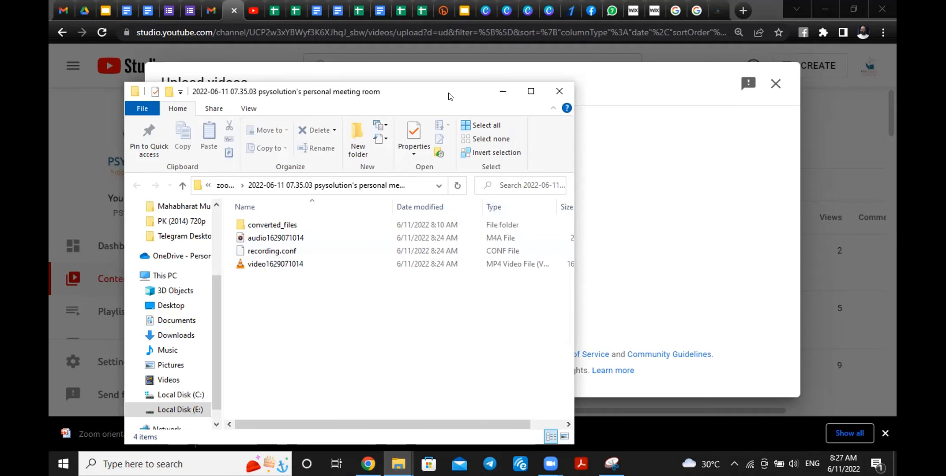
{"action": "left_click_drag", "start_coordinate": [450, 96], "coordinate": [416, 66]}
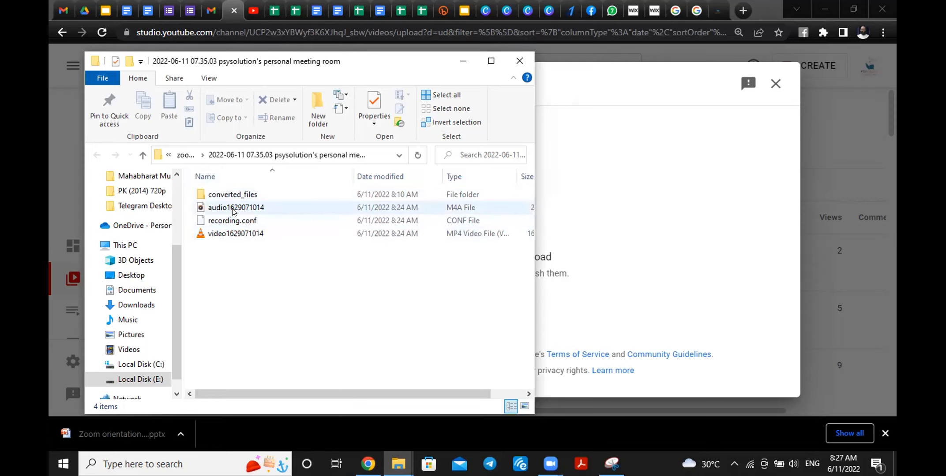
{"action": "double_click", "coordinate": [249, 195]}
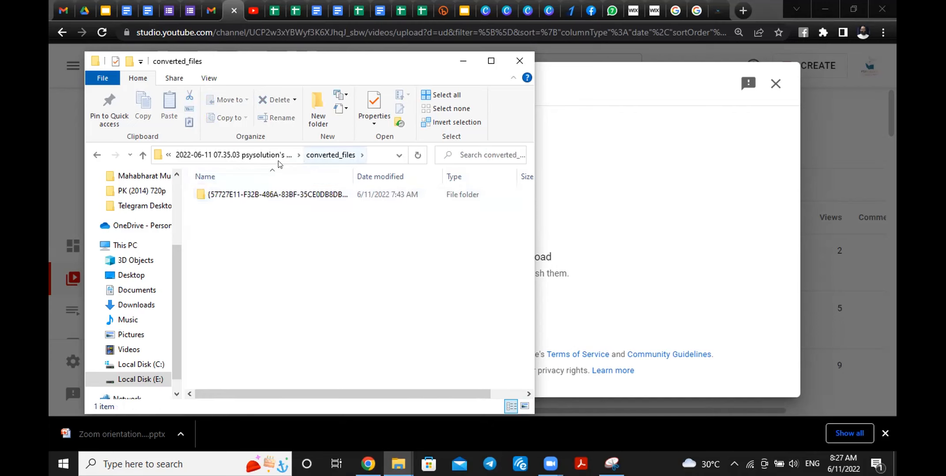
{"action": "left_click", "coordinate": [236, 158]}
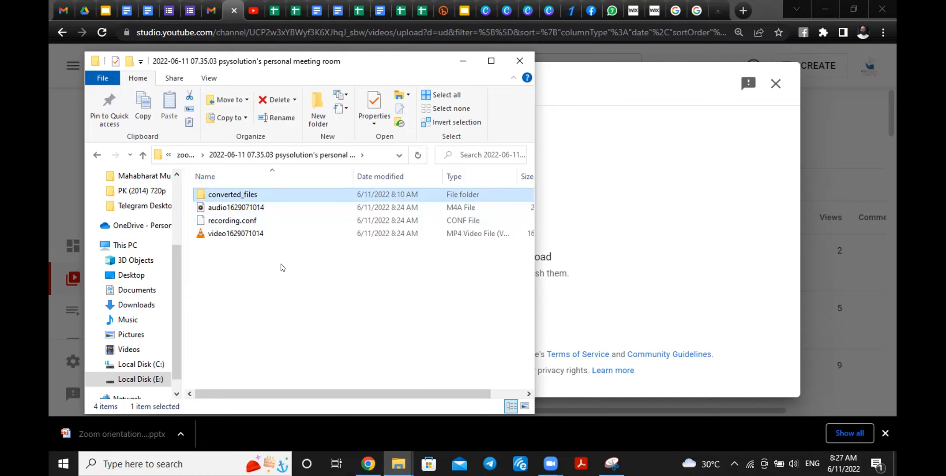
{"action": "left_click", "coordinate": [240, 209]}
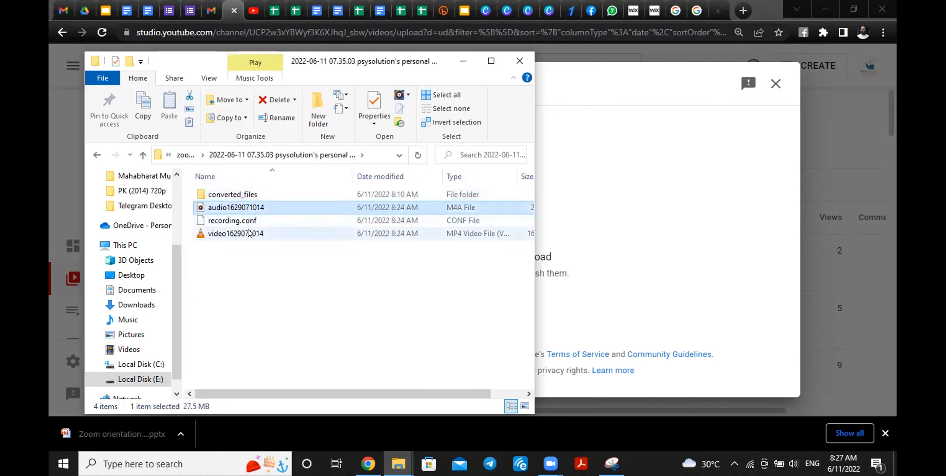
{"action": "left_click", "coordinate": [234, 235]}
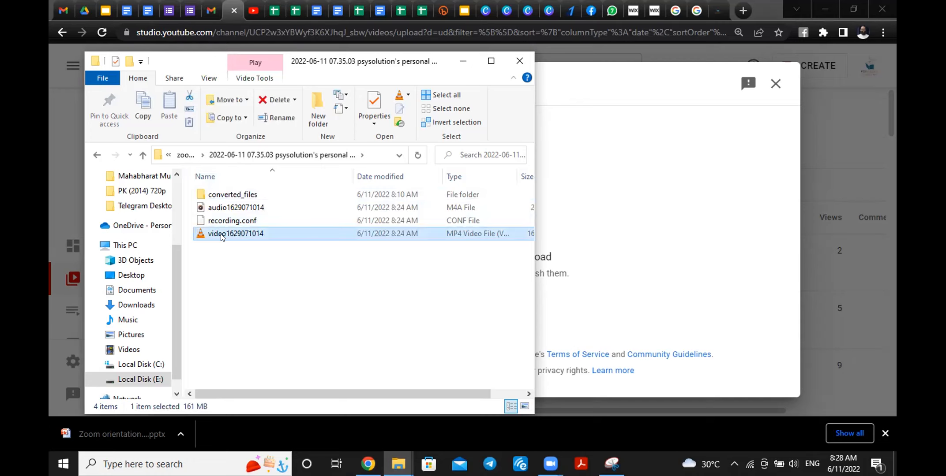
{"action": "left_click_drag", "start_coordinate": [222, 238], "coordinate": [626, 211]}
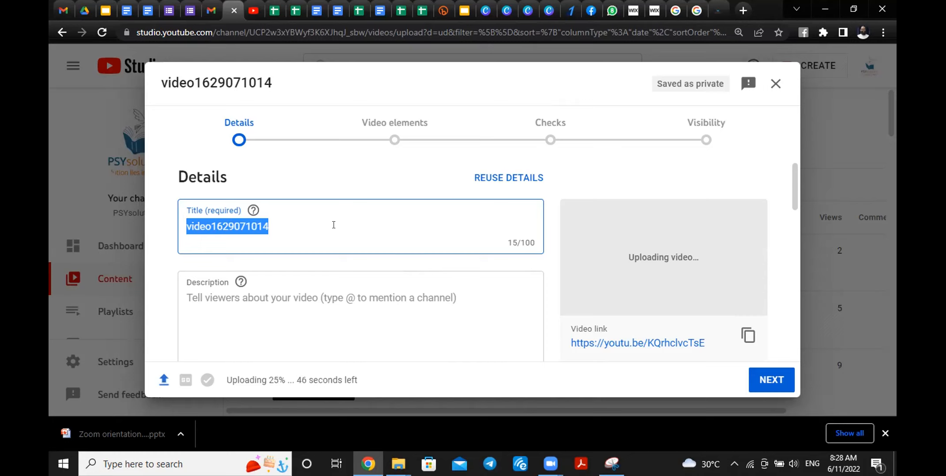
- Title the uploaded video "11 JUNE 2022: ZOOM VIRTUAL BACKGROUND AND RECORDING"
{"action": "type", "text": "11"}
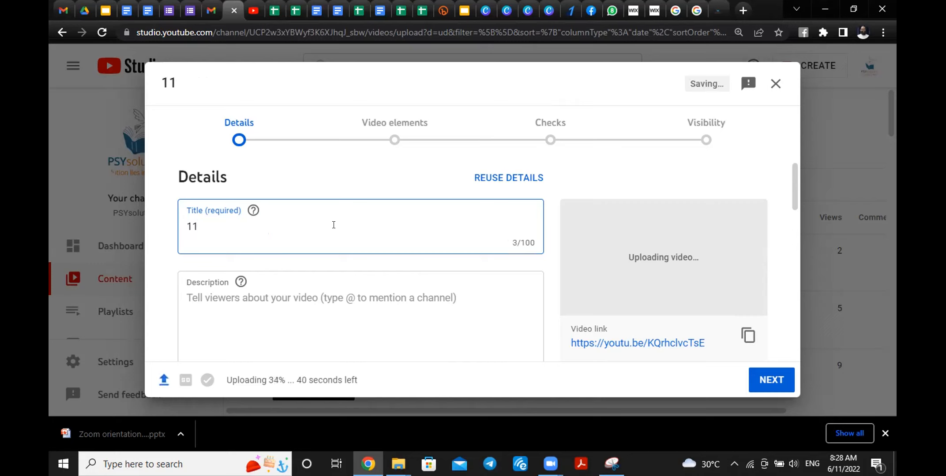
{"action": "type", "text": " JUNE 2022:"}
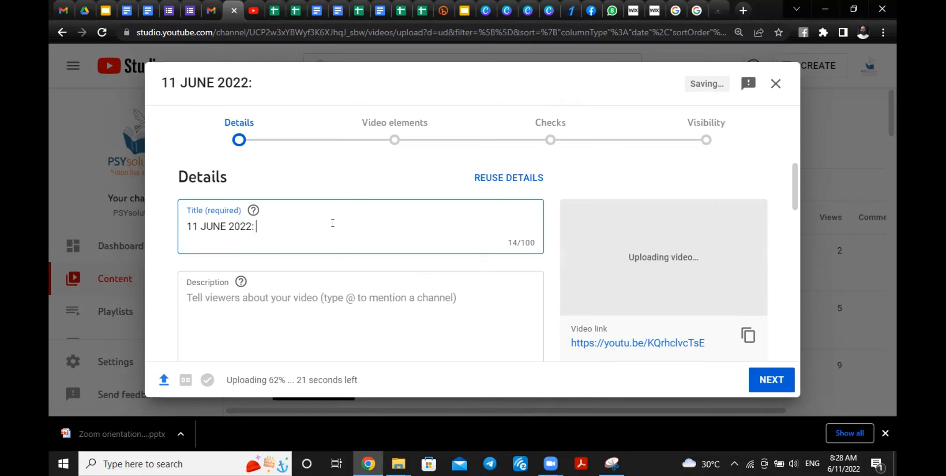
{"action": "type", "text": "ZOOM VIRTUAL B"}
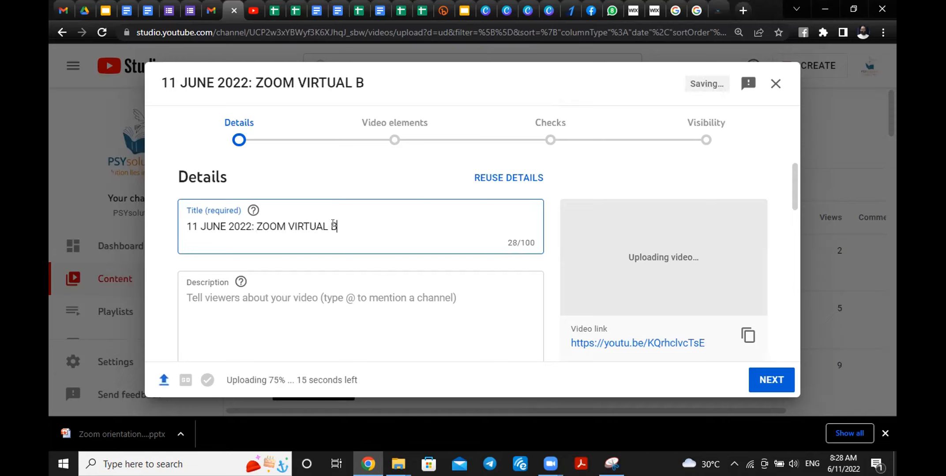
{"action": "type", "text": "ACKGROUND AND RECORDING"}
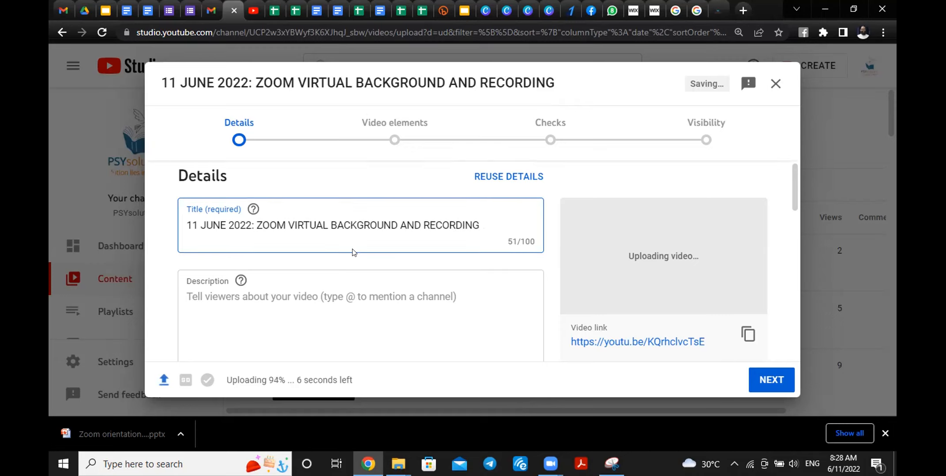
- Review the description, thumbnail and playlist options in the video's upload details
{"action": "scroll", "coordinate": [352, 252], "scroll_direction": "down", "scroll_amount": 1}
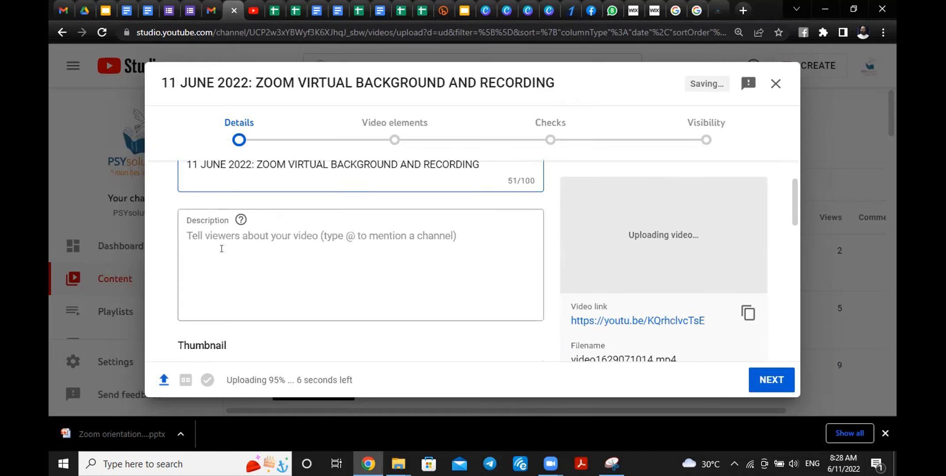
{"action": "left_click", "coordinate": [255, 242]}
{"action": "scroll", "coordinate": [450, 246], "scroll_direction": "down", "scroll_amount": 2}
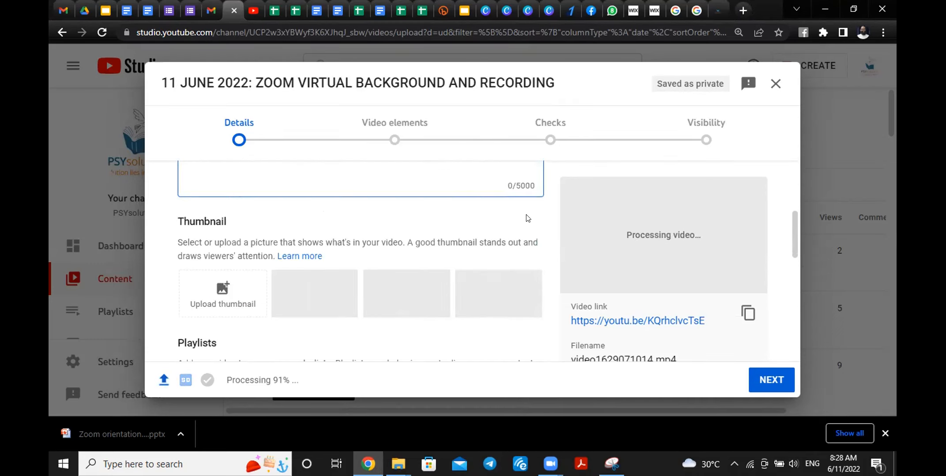
{"action": "scroll", "coordinate": [528, 217], "scroll_direction": "up", "scroll_amount": 2}
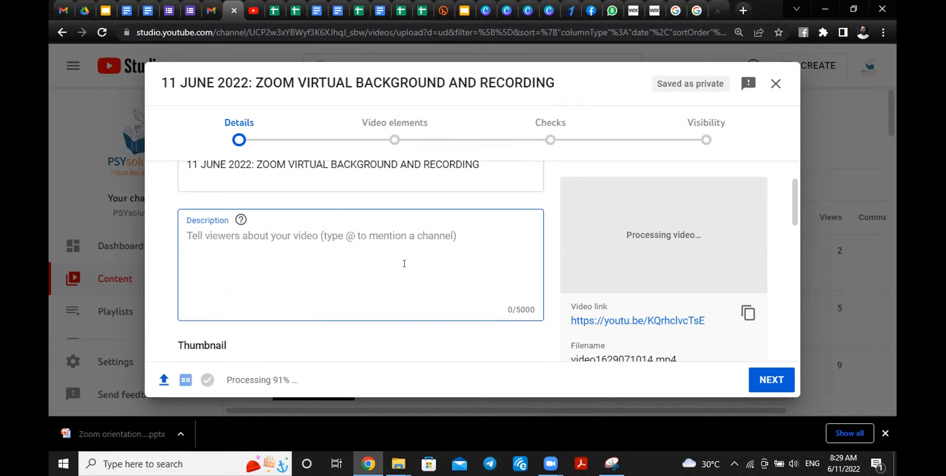
{"action": "scroll", "coordinate": [363, 268], "scroll_direction": "down", "scroll_amount": 1}
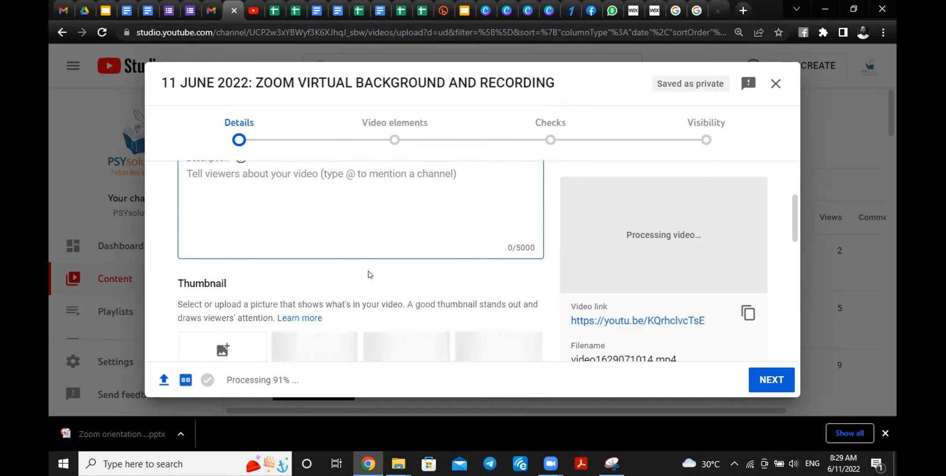
{"action": "scroll", "coordinate": [359, 266], "scroll_direction": "down", "scroll_amount": 2}
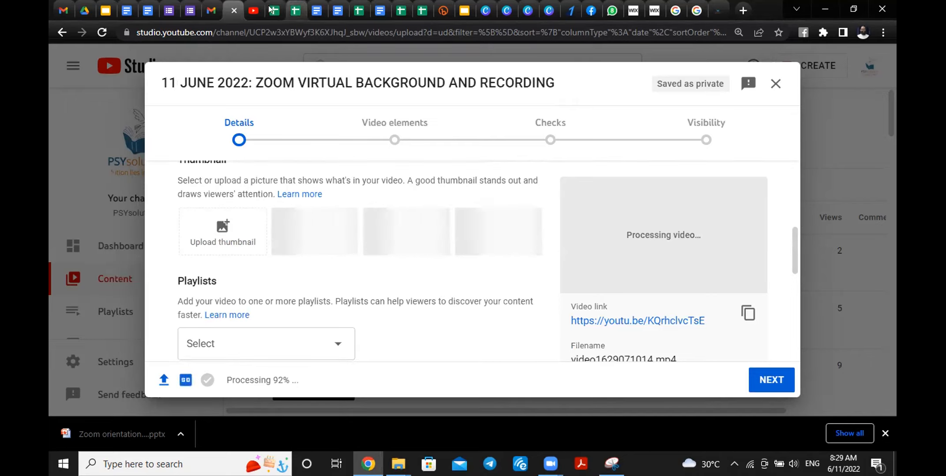
- View the first videos of the "RFP2021: GROUP MEETINGS" playlist as an example and return to the upload details
{"action": "left_click", "coordinate": [249, 13]}
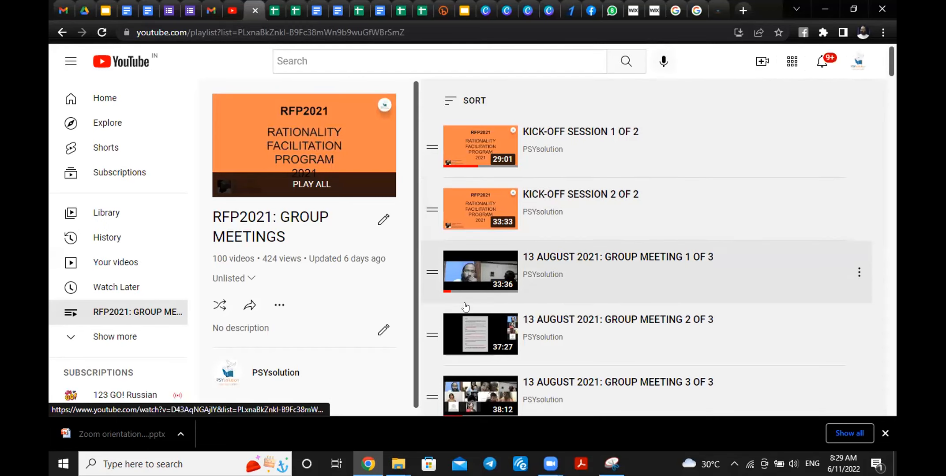
{"action": "scroll", "coordinate": [465, 308], "scroll_direction": "down", "scroll_amount": 5}
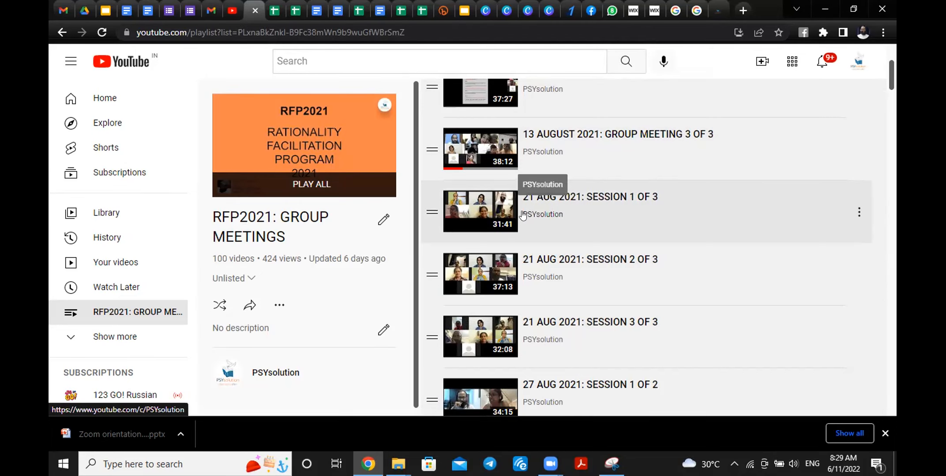
{"action": "scroll", "coordinate": [522, 215], "scroll_direction": "up", "scroll_amount": 5}
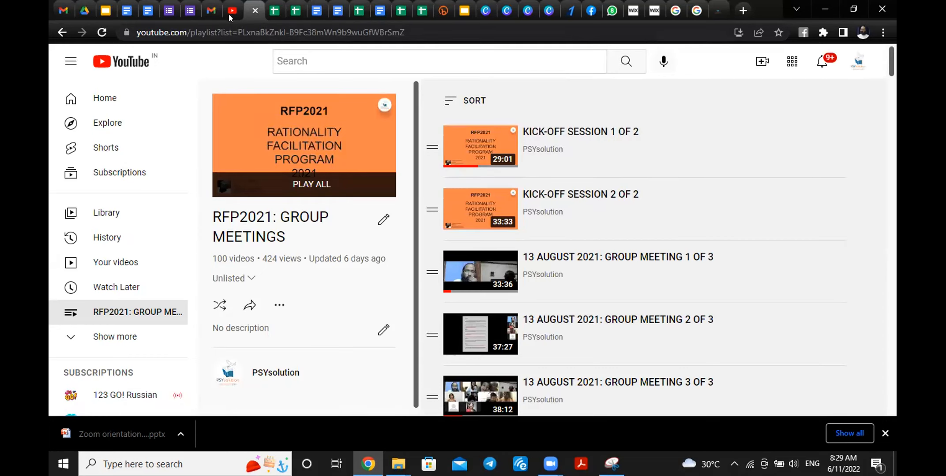
{"action": "key", "text": "ctrl+shift+Tab"}
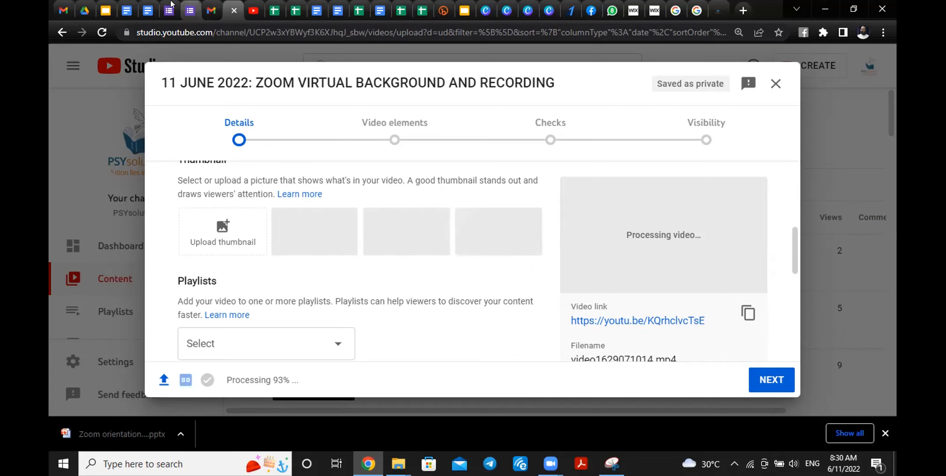
- Examine how the dated session videos are titled and ordered throughout the group meetings playlist, and return to the upload's playlist setting
{"action": "left_click", "coordinate": [253, 10]}
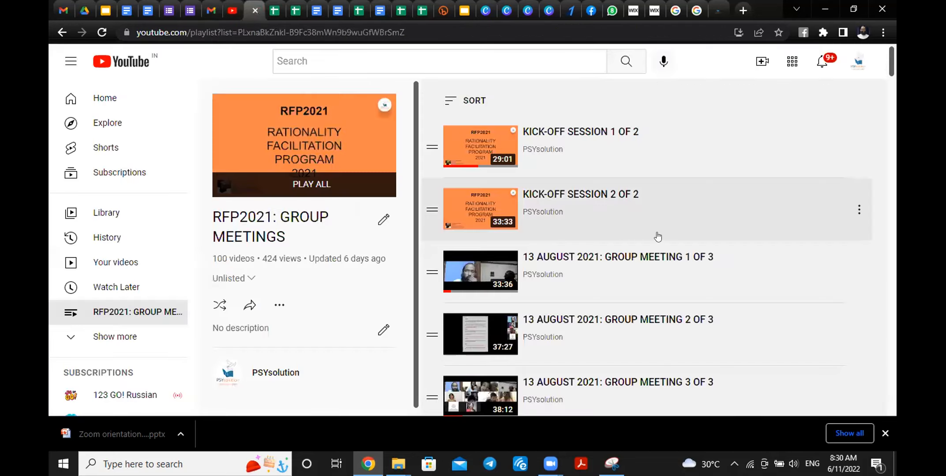
{"action": "scroll", "coordinate": [658, 237], "scroll_direction": "down", "scroll_amount": 7}
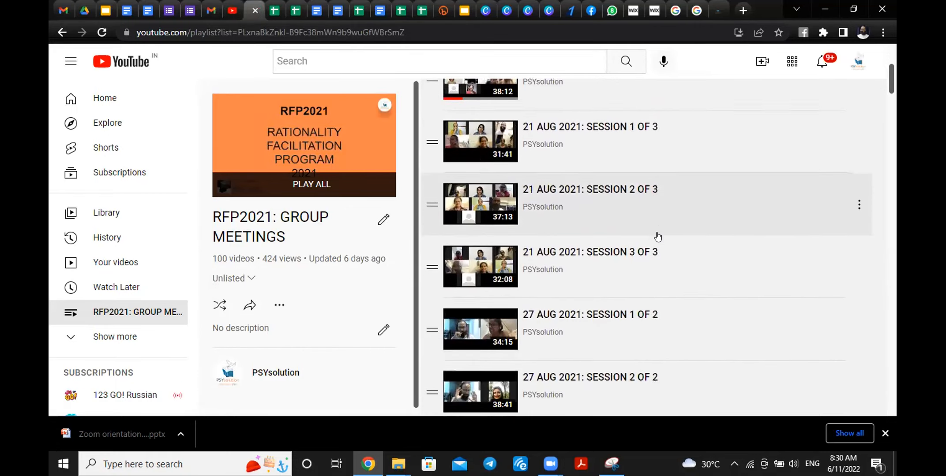
{"action": "scroll", "coordinate": [657, 237], "scroll_direction": "down", "scroll_amount": 3}
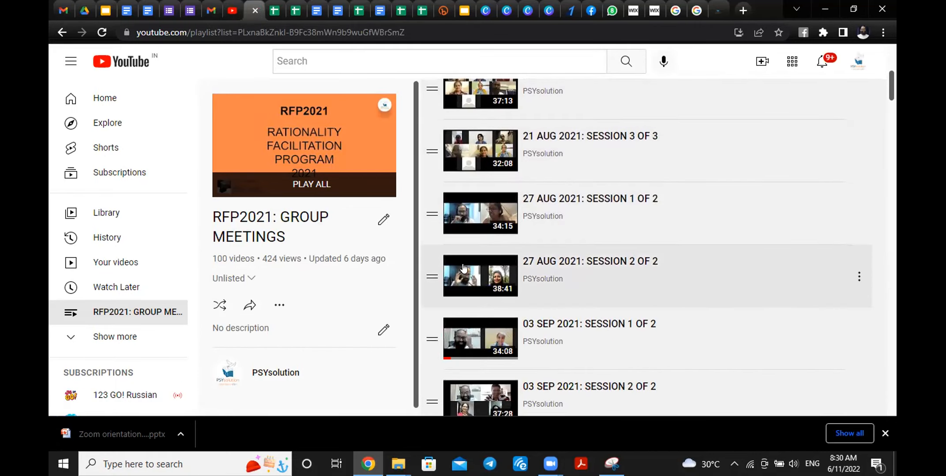
{"action": "scroll", "coordinate": [469, 265], "scroll_direction": "down", "scroll_amount": 4}
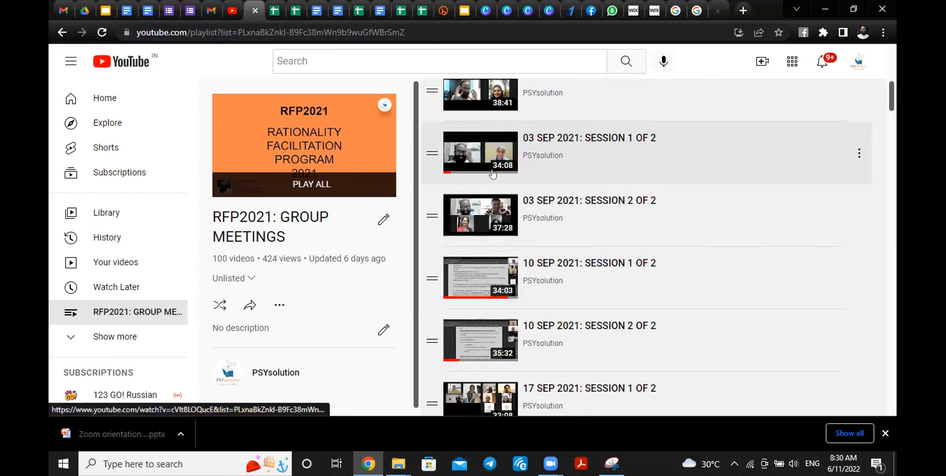
{"action": "scroll", "coordinate": [471, 317], "scroll_direction": "down", "scroll_amount": 3}
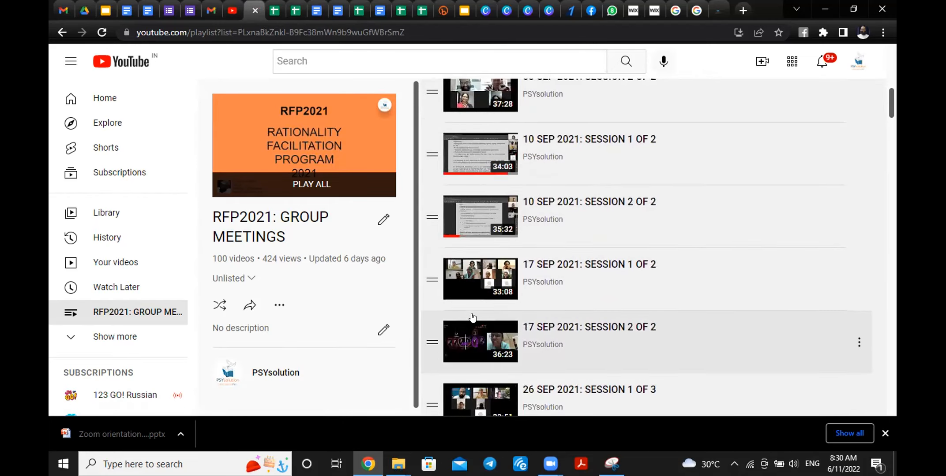
{"action": "scroll", "coordinate": [472, 317], "scroll_direction": "down", "scroll_amount": 4}
{"action": "scroll", "coordinate": [472, 316], "scroll_direction": "down", "scroll_amount": 6}
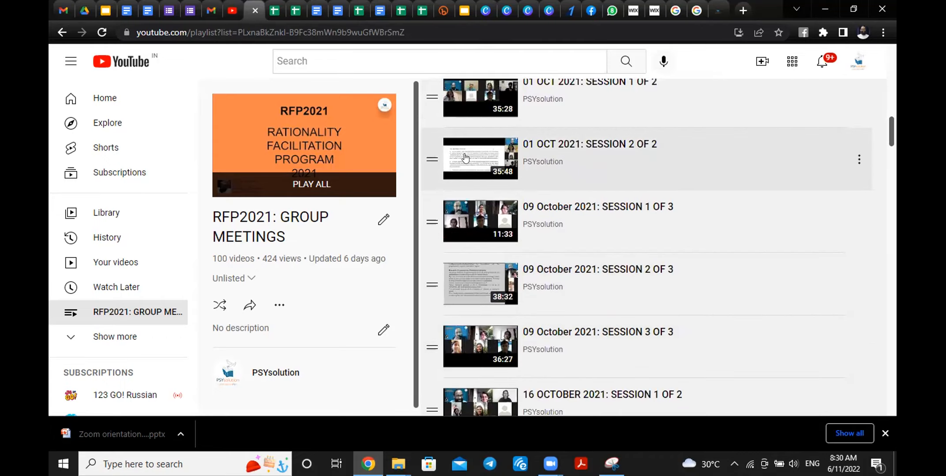
{"action": "scroll", "coordinate": [465, 158], "scroll_direction": "down", "scroll_amount": 10}
{"action": "scroll", "coordinate": [465, 174], "scroll_direction": "down", "scroll_amount": 14}
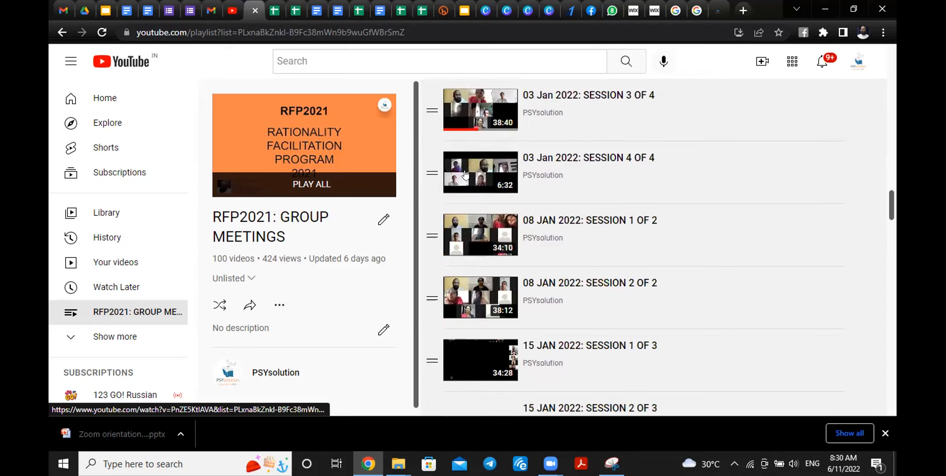
{"action": "scroll", "coordinate": [465, 174], "scroll_direction": "up", "scroll_amount": 20}
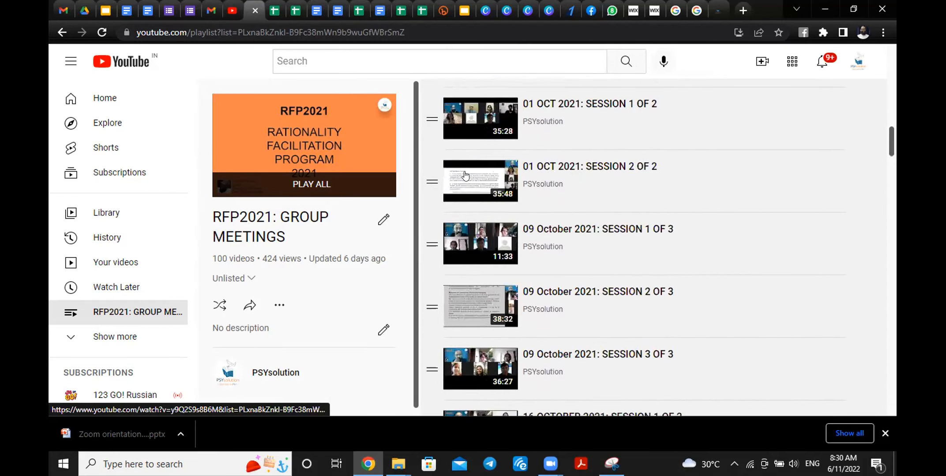
{"action": "scroll", "coordinate": [465, 174], "scroll_direction": "up", "scroll_amount": 15}
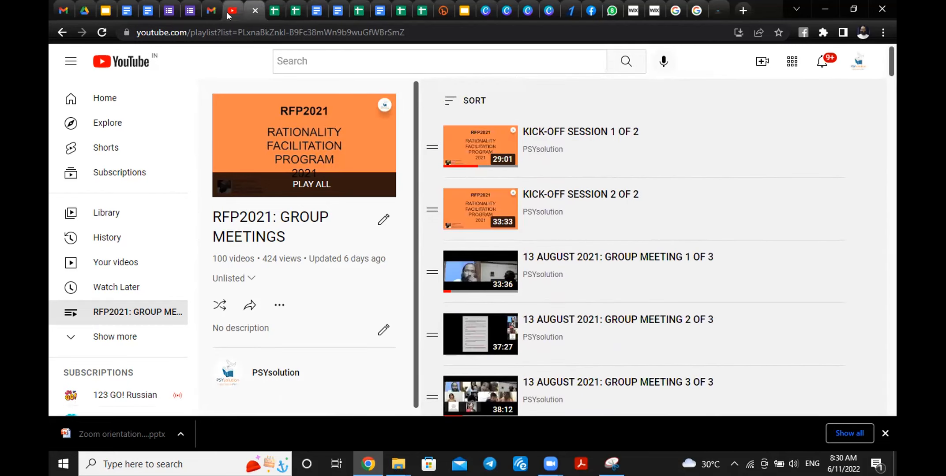
{"action": "left_click", "coordinate": [228, 14]}
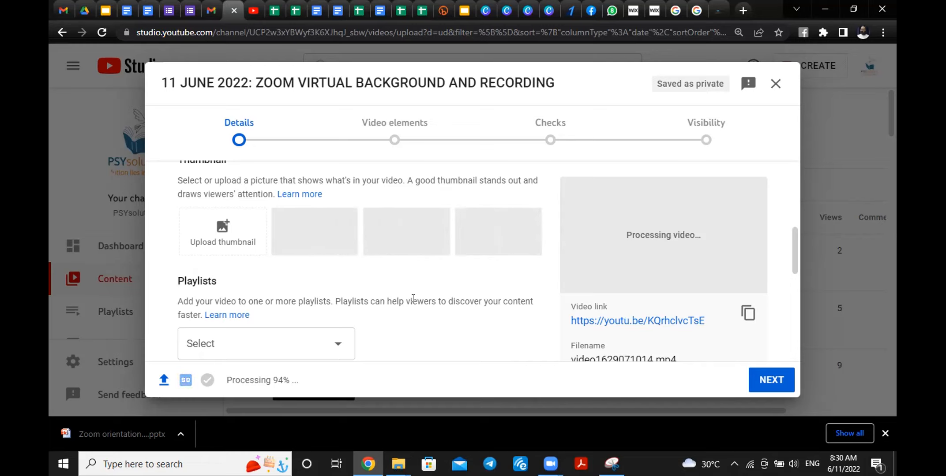
{"action": "scroll", "coordinate": [413, 299], "scroll_direction": "down", "scroll_amount": 1}
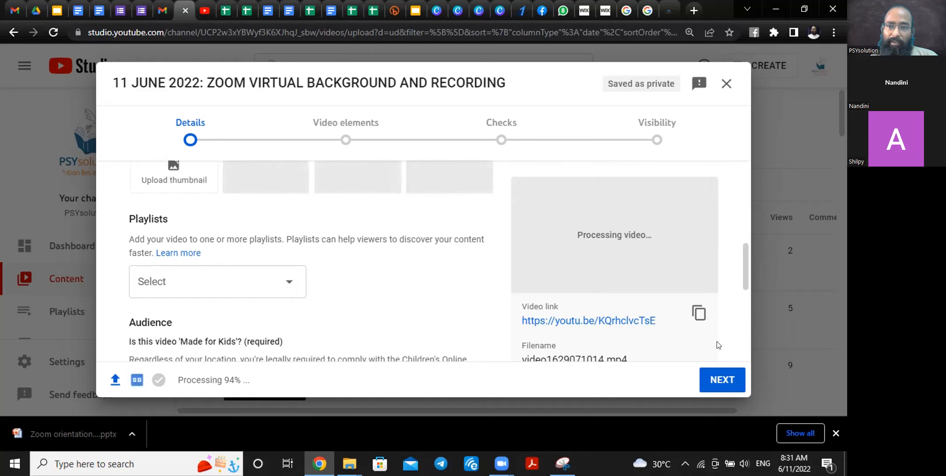
{"action": "left_click_drag", "start_coordinate": [507, 83], "coordinate": [388, 83]}
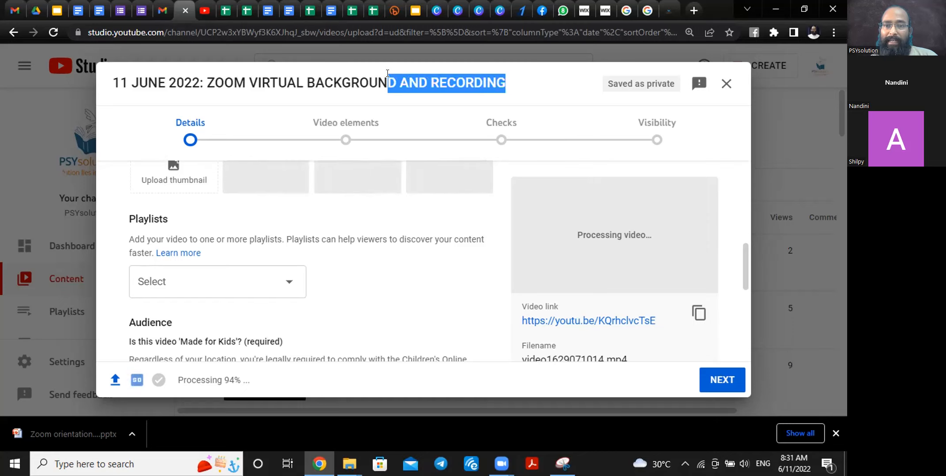
{"action": "left_click", "coordinate": [739, 128]}
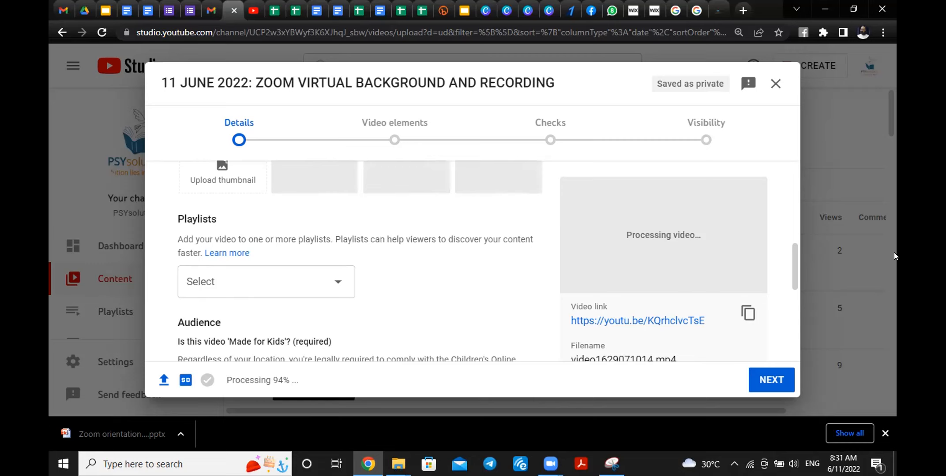
{"action": "left_click", "coordinate": [739, 11]}
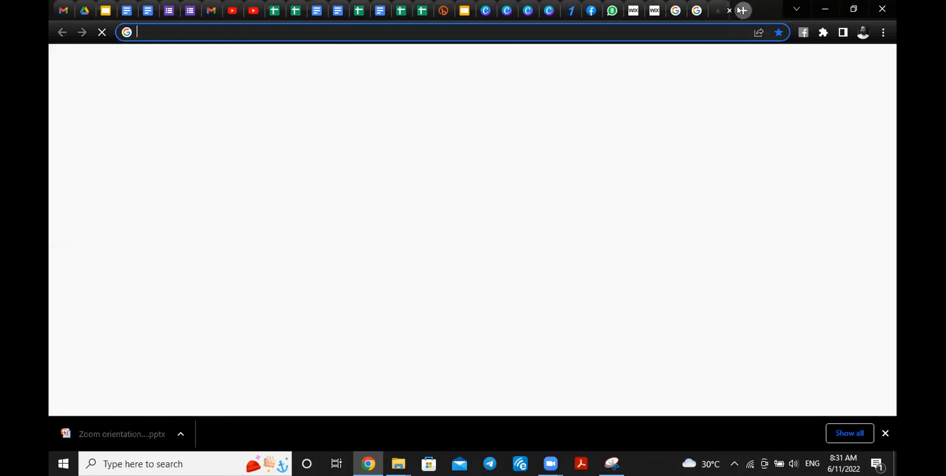
{"action": "left_click", "coordinate": [739, 10]}
{"action": "type", "text": "STU"}
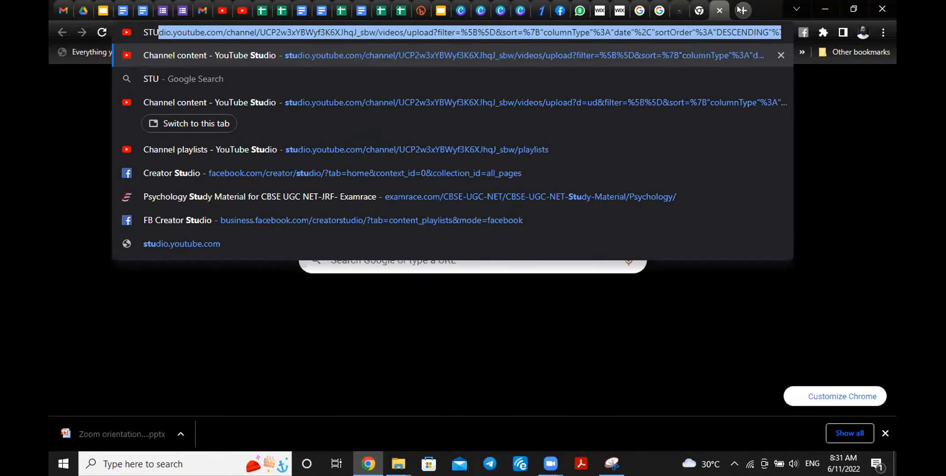
{"action": "key", "text": "Return"}
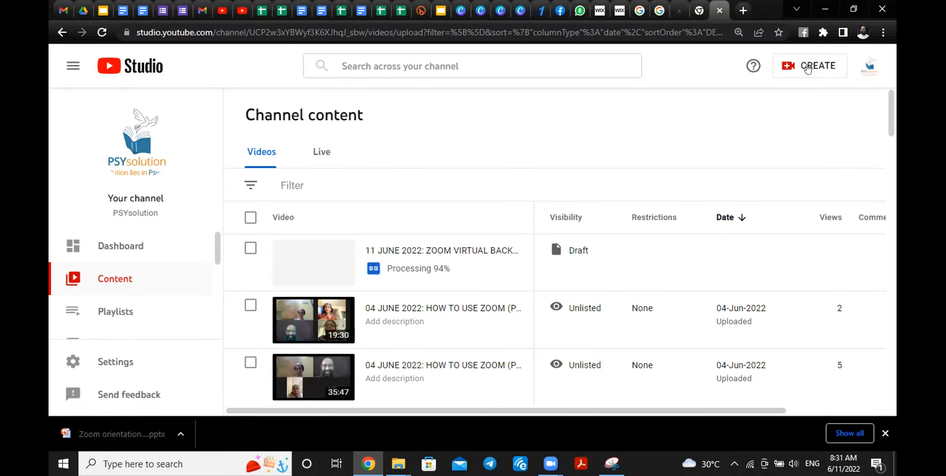
{"action": "left_click", "coordinate": [807, 68]}
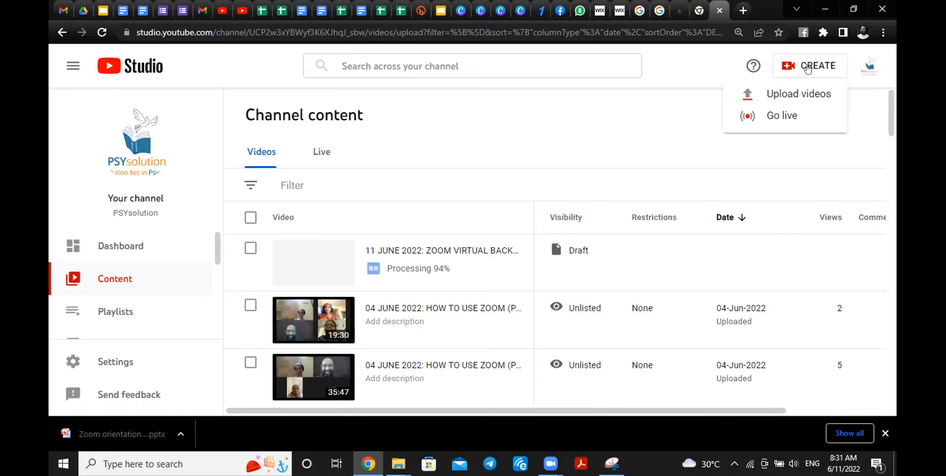
{"action": "left_click", "coordinate": [800, 94]}
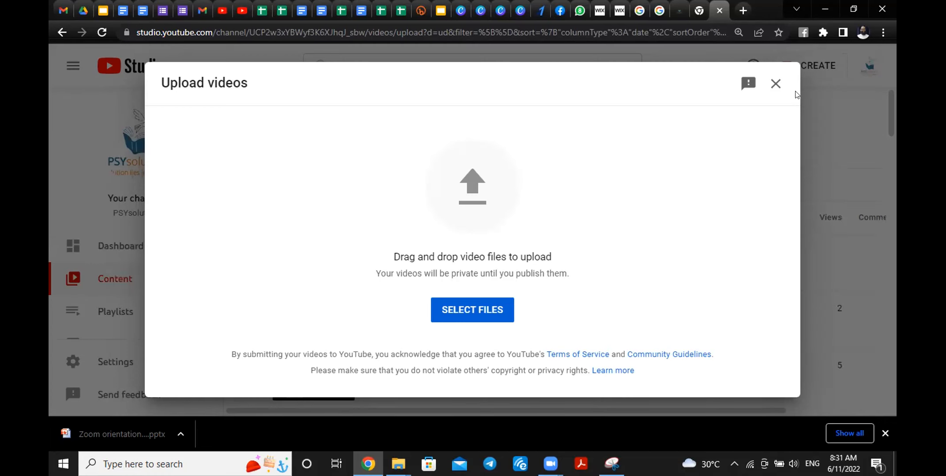
{"action": "left_click", "coordinate": [775, 83]}
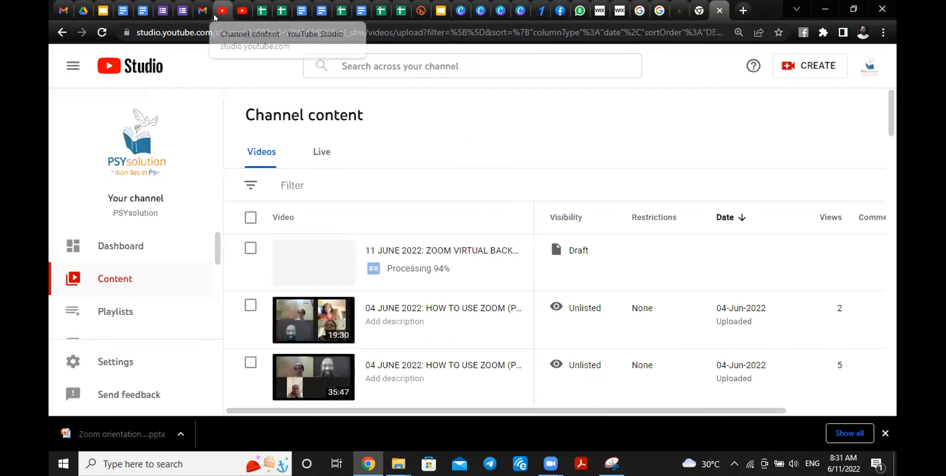
- Return to the pending upload's details and add the video to the "RFP2021: GROUP MEETINGS" playlist
{"action": "left_click", "coordinate": [213, 14]}
{"action": "scroll", "coordinate": [406, 300], "scroll_direction": "up", "scroll_amount": 5}
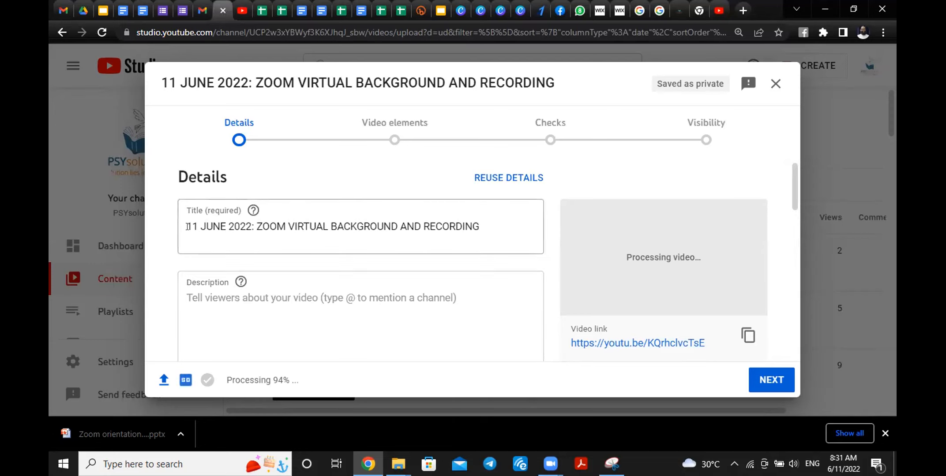
{"action": "scroll", "coordinate": [347, 253], "scroll_direction": "down", "scroll_amount": 4}
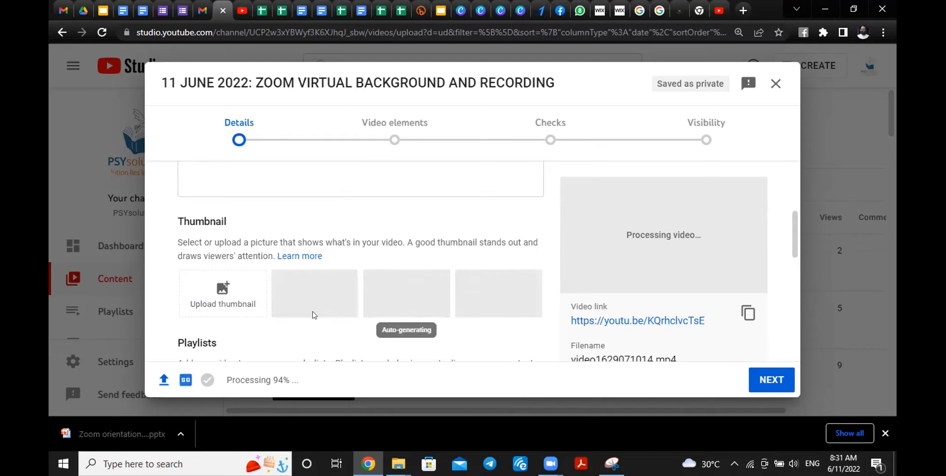
{"action": "scroll", "coordinate": [512, 305], "scroll_direction": "down", "scroll_amount": 2}
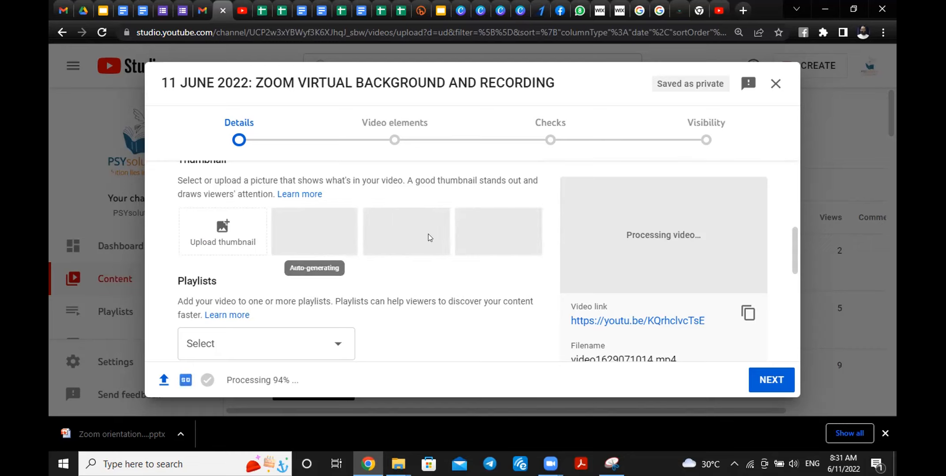
{"action": "scroll", "coordinate": [410, 251], "scroll_direction": "down", "scroll_amount": 3}
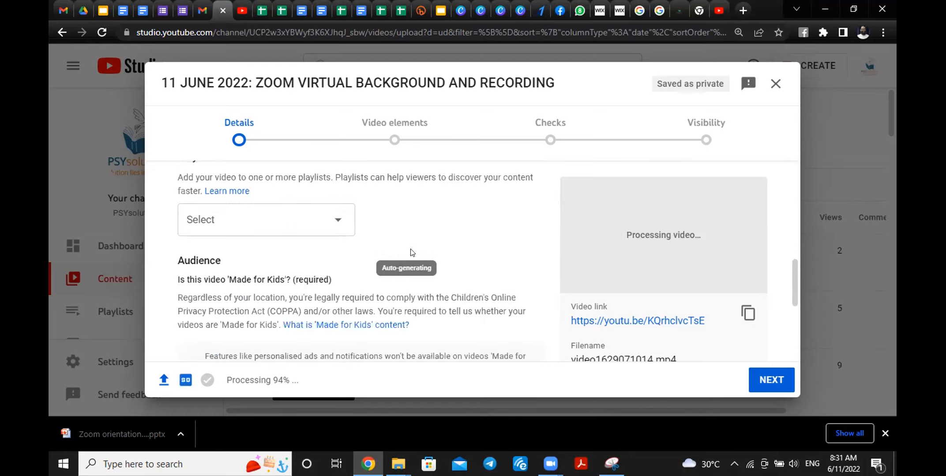
{"action": "scroll", "coordinate": [370, 196], "scroll_direction": "up", "scroll_amount": 2}
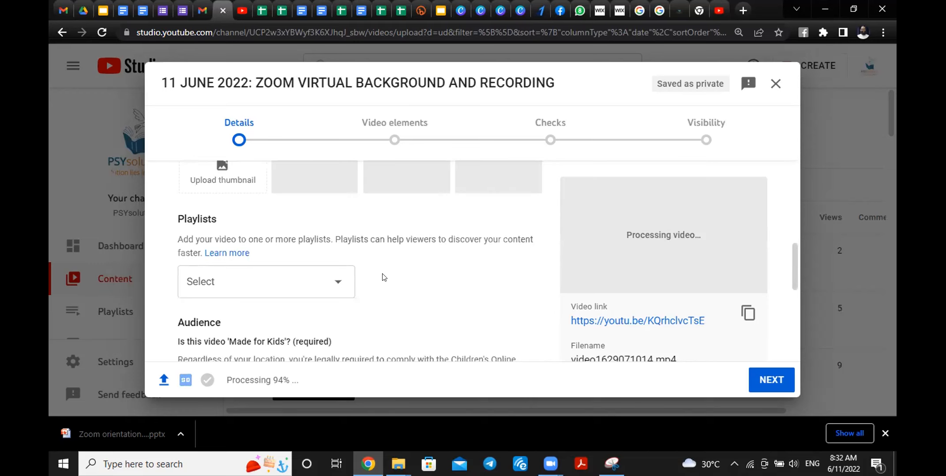
{"action": "left_click", "coordinate": [329, 282]}
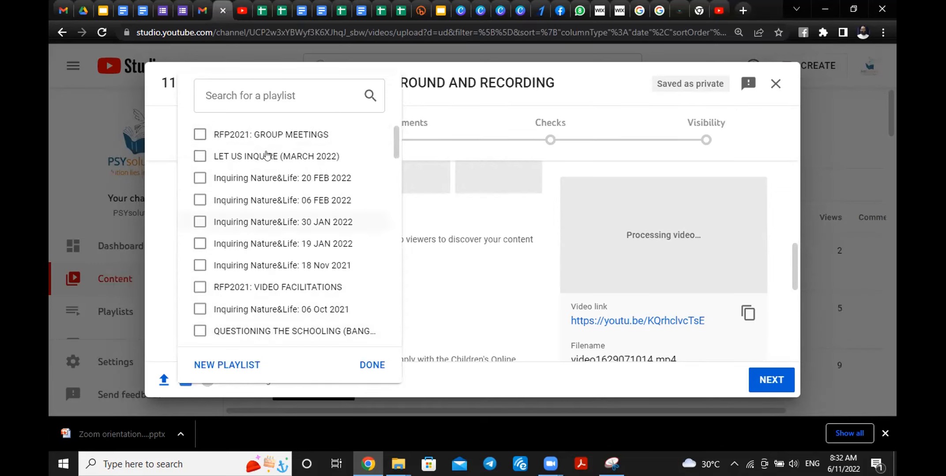
{"action": "left_click", "coordinate": [199, 135]}
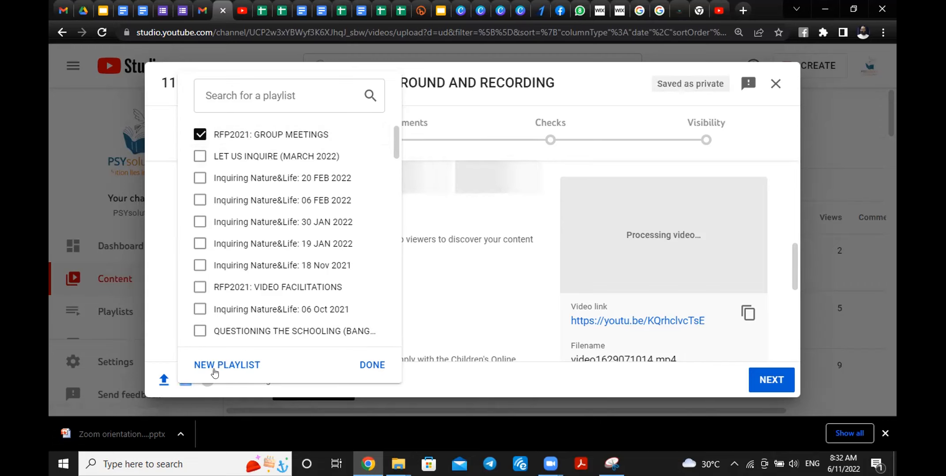
{"action": "left_click", "coordinate": [366, 365]}
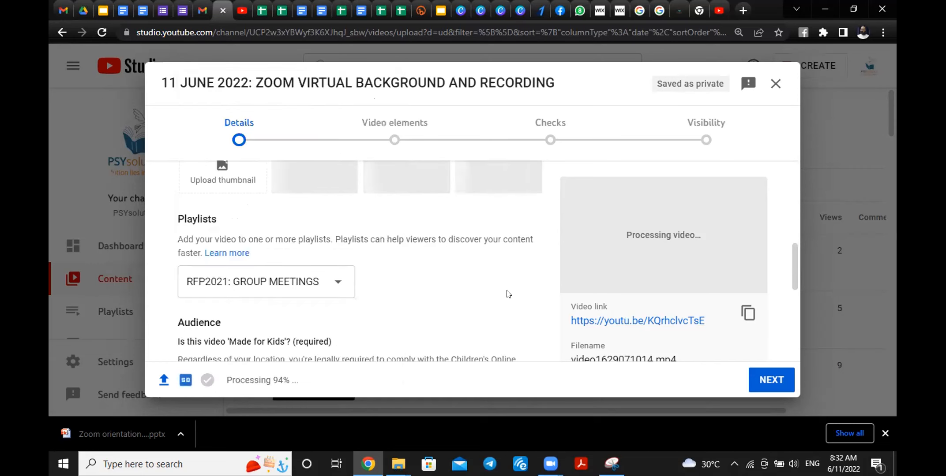
- Set the video's audience to "No, it's not 'Made for Kids'" in the upload details
{"action": "scroll", "coordinate": [507, 294], "scroll_direction": "down", "scroll_amount": 3}
{"action": "scroll", "coordinate": [503, 288], "scroll_direction": "down", "scroll_amount": 2}
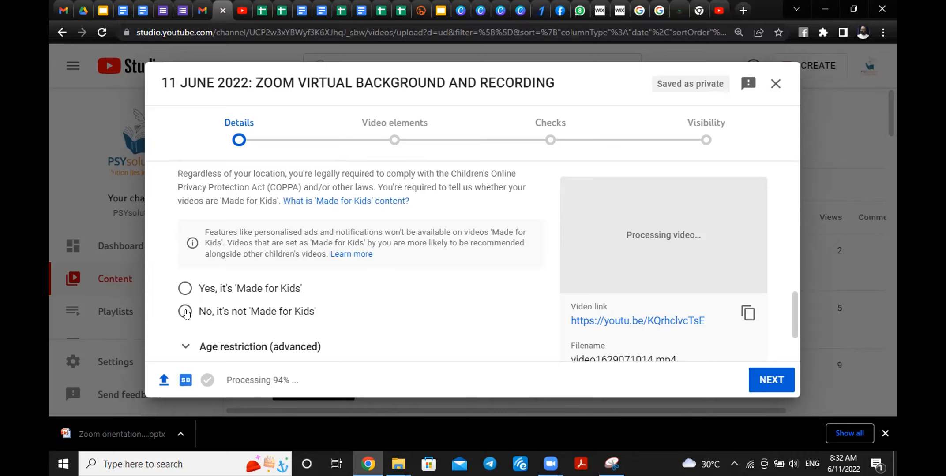
{"action": "left_click", "coordinate": [184, 311]}
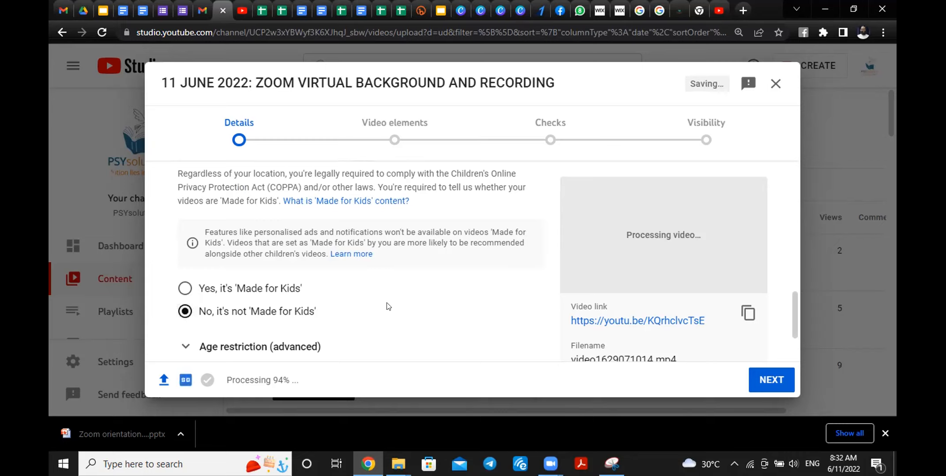
{"action": "scroll", "coordinate": [388, 306], "scroll_direction": "down", "scroll_amount": 2}
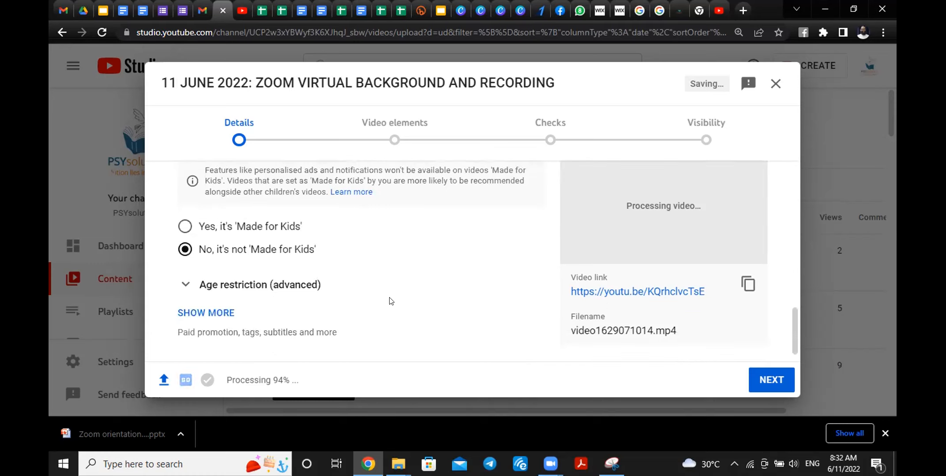
{"action": "scroll", "coordinate": [390, 301], "scroll_direction": "down", "scroll_amount": 1}
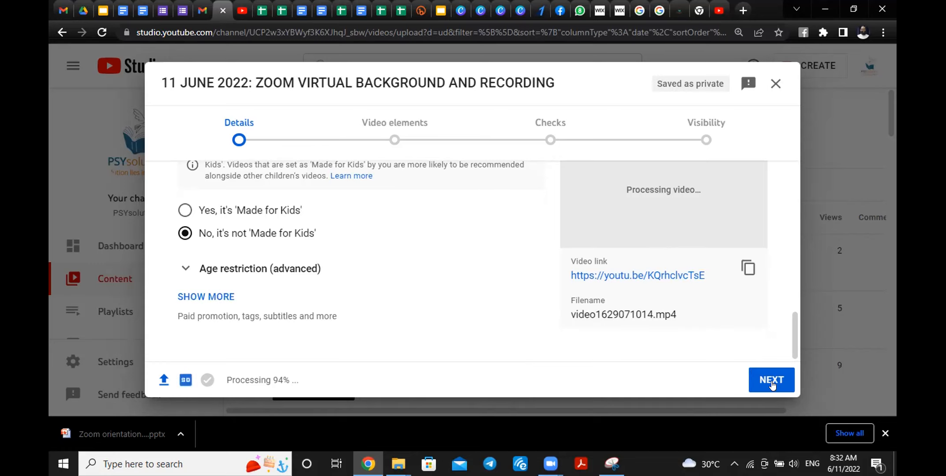
- Continue to the video elements stage and review the subtitles, end screen and cards options
{"action": "left_click", "coordinate": [771, 382]}
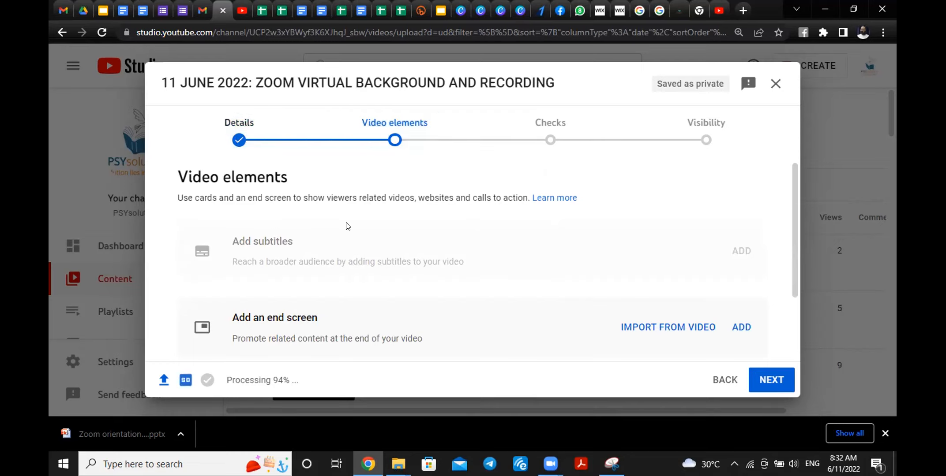
{"action": "scroll", "coordinate": [346, 226], "scroll_direction": "down", "scroll_amount": 2}
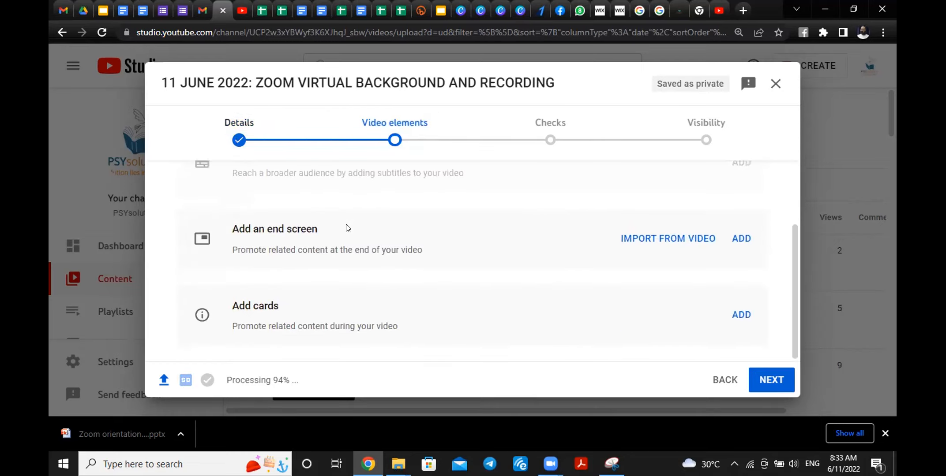
{"action": "scroll", "coordinate": [344, 227], "scroll_direction": "up", "scroll_amount": 2}
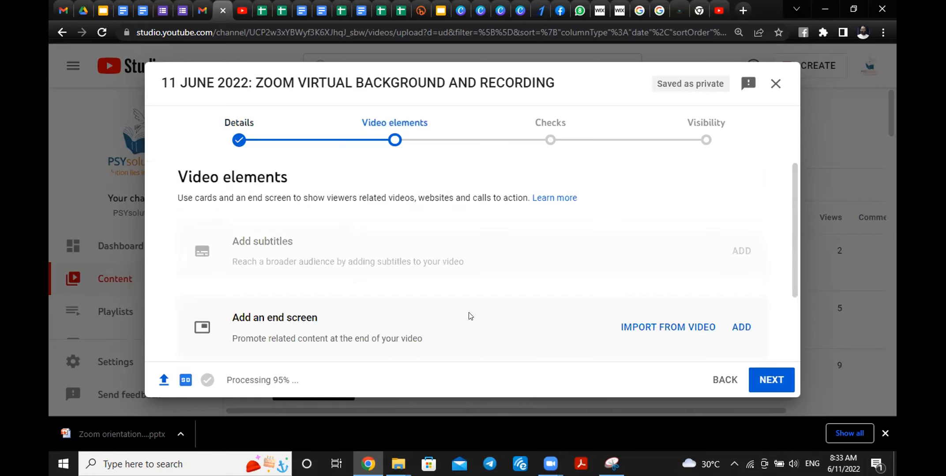
{"action": "scroll", "coordinate": [347, 283], "scroll_direction": "down", "scroll_amount": 1}
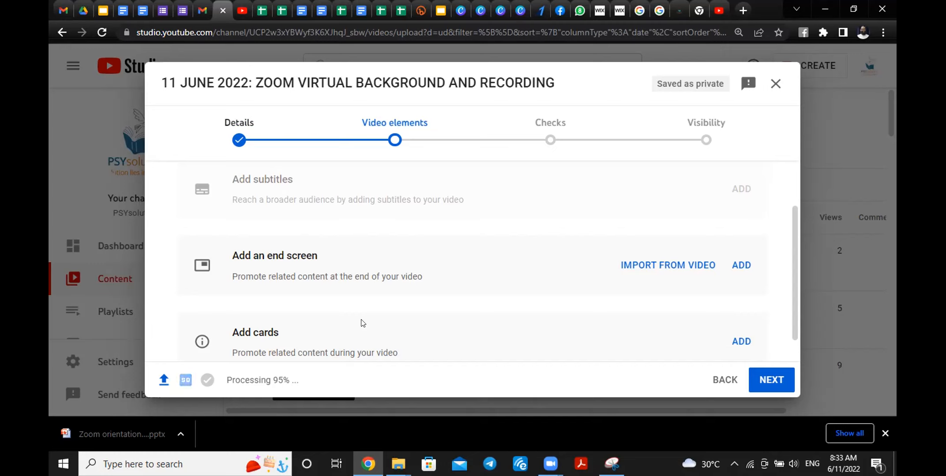
- Continue past the checks to the visibility stage and set the video to Unlisted
{"action": "left_click", "coordinate": [768, 376]}
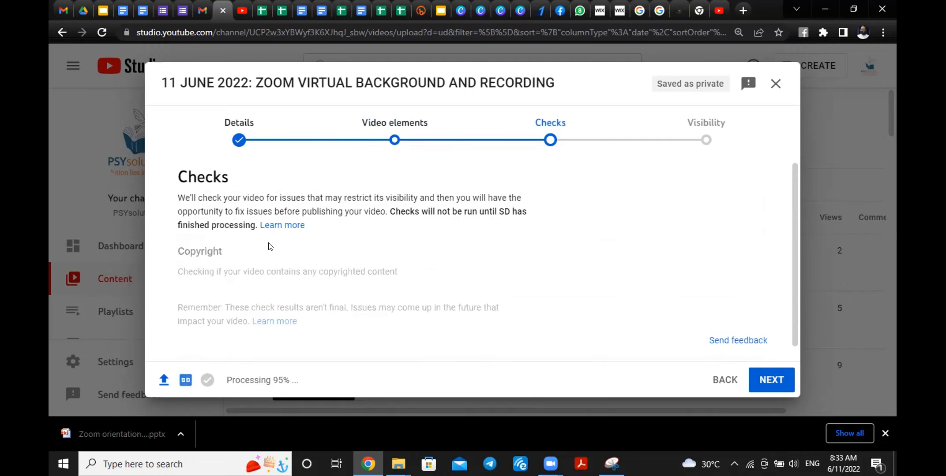
{"action": "scroll", "coordinate": [268, 247], "scroll_direction": "down", "scroll_amount": 1}
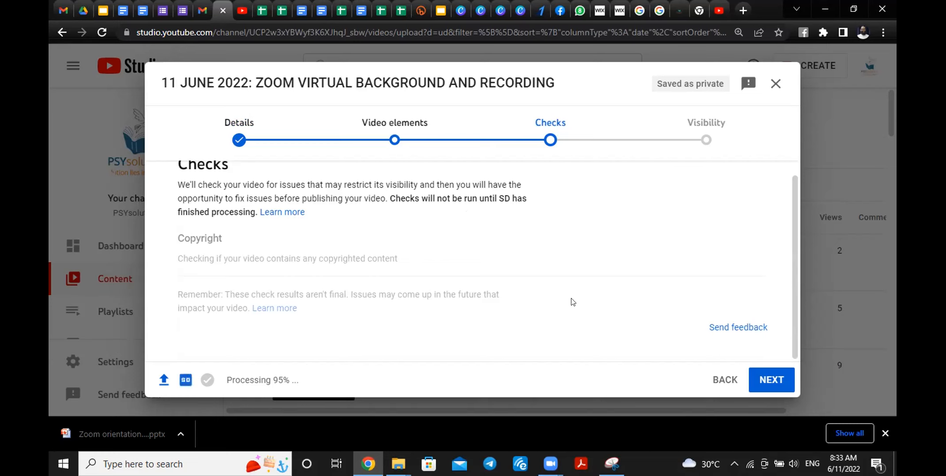
{"action": "left_click", "coordinate": [775, 381]}
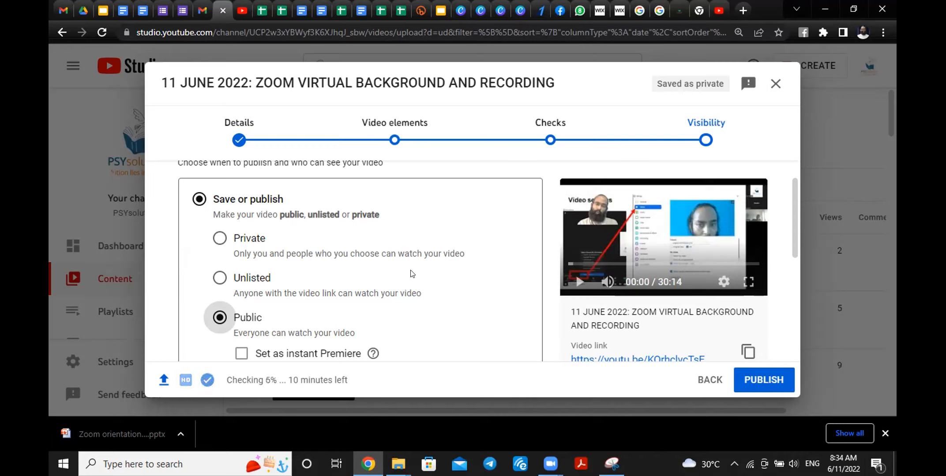
{"action": "left_click", "coordinate": [217, 280]}
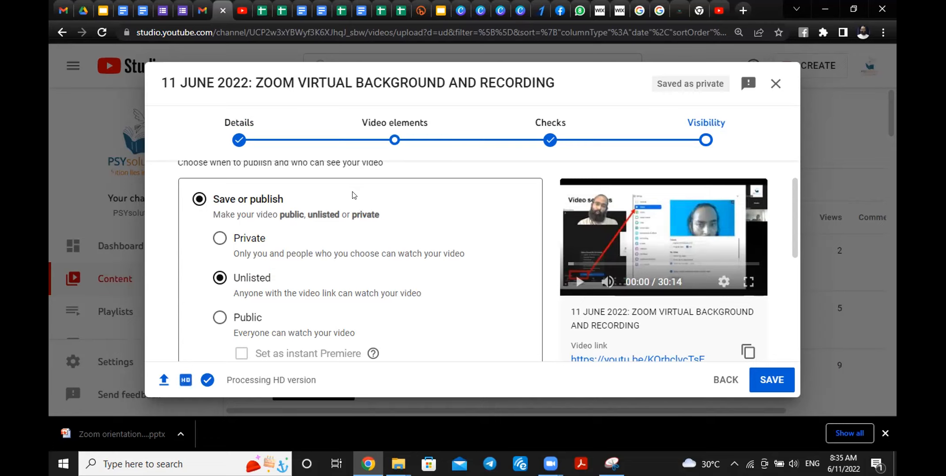
- Examine the visibility choices, the schedule option and the pre-publish guidance on the visibility stage
{"action": "scroll", "coordinate": [353, 195], "scroll_direction": "down", "scroll_amount": 6}
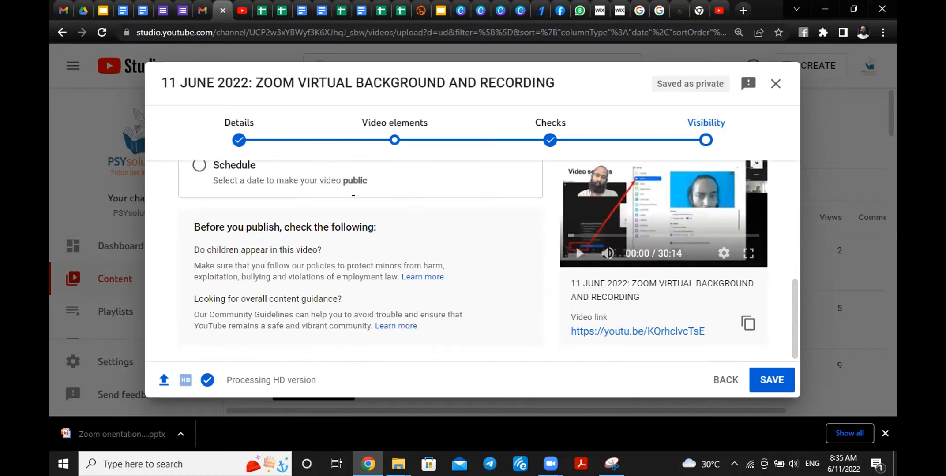
{"action": "scroll", "coordinate": [353, 194], "scroll_direction": "up", "scroll_amount": 3}
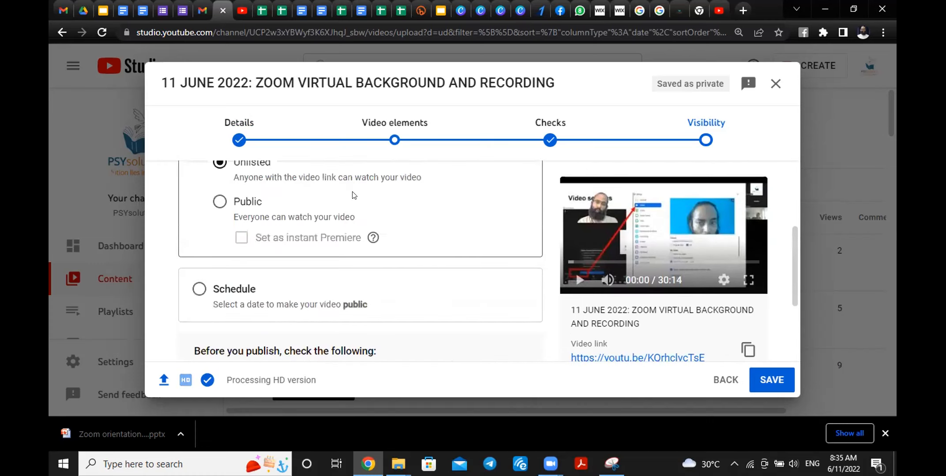
{"action": "scroll", "coordinate": [353, 195], "scroll_direction": "up", "scroll_amount": 3}
{"action": "scroll", "coordinate": [353, 195], "scroll_direction": "down", "scroll_amount": 3}
{"action": "scroll", "coordinate": [353, 194], "scroll_direction": "down", "scroll_amount": 3}
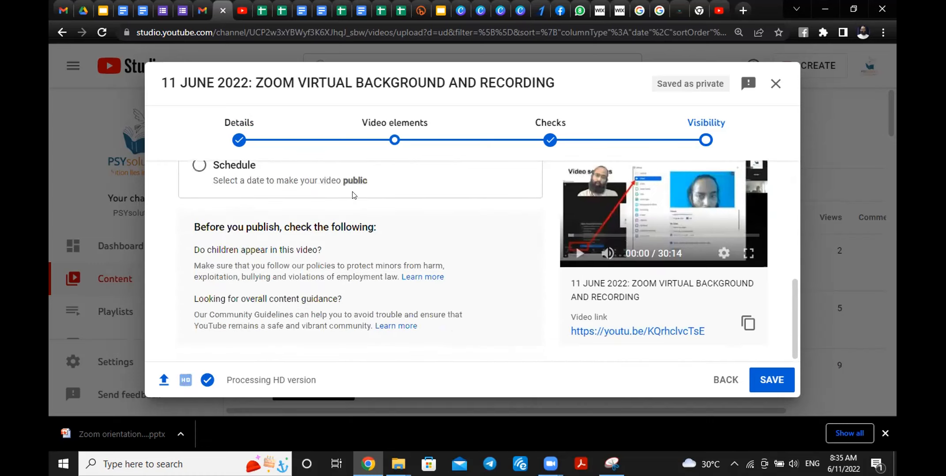
{"action": "scroll", "coordinate": [352, 195], "scroll_direction": "up", "scroll_amount": 1}
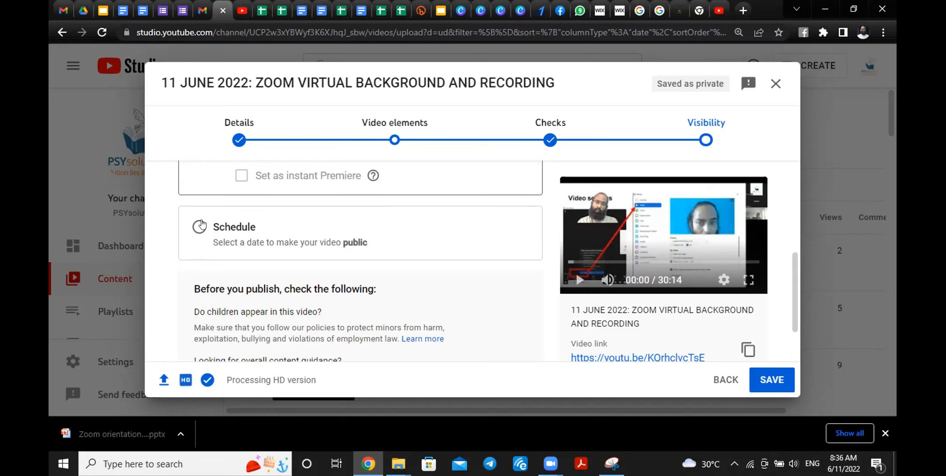
{"action": "scroll", "coordinate": [409, 260], "scroll_direction": "down", "scroll_amount": 2}
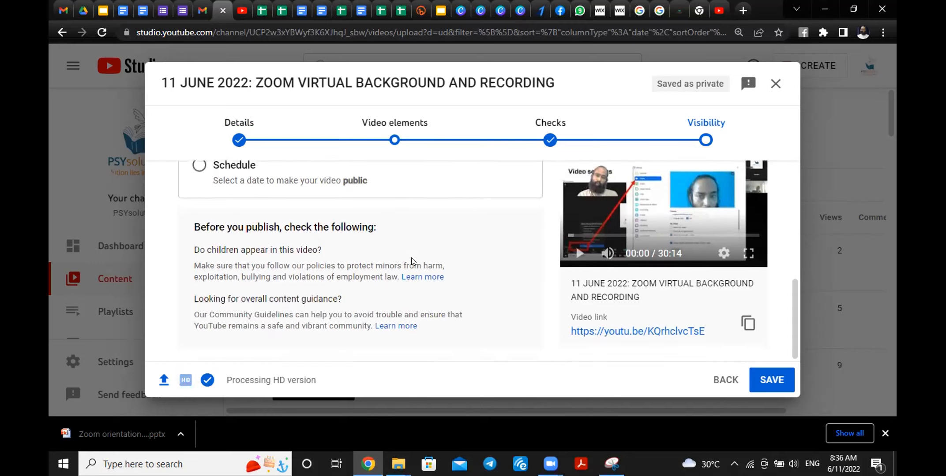
{"action": "scroll", "coordinate": [411, 259], "scroll_direction": "up", "scroll_amount": 5}
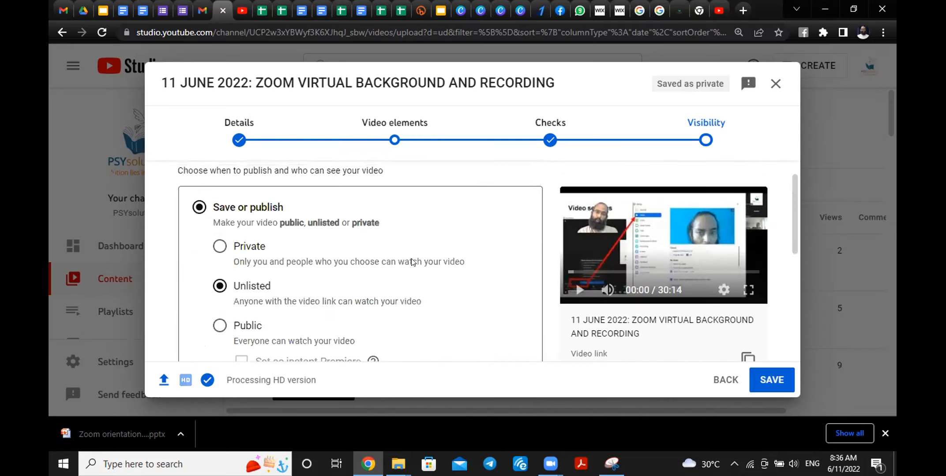
{"action": "scroll", "coordinate": [410, 261], "scroll_direction": "down", "scroll_amount": 4}
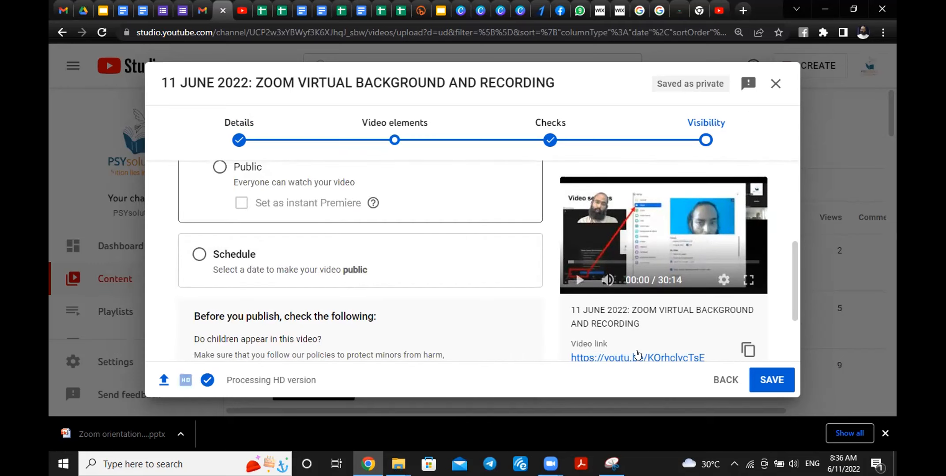
- Return to the upload details and choose the first auto-generated thumbnail, the gallery view of the meeting participants
{"action": "scroll", "coordinate": [656, 343], "scroll_direction": "down", "scroll_amount": 1}
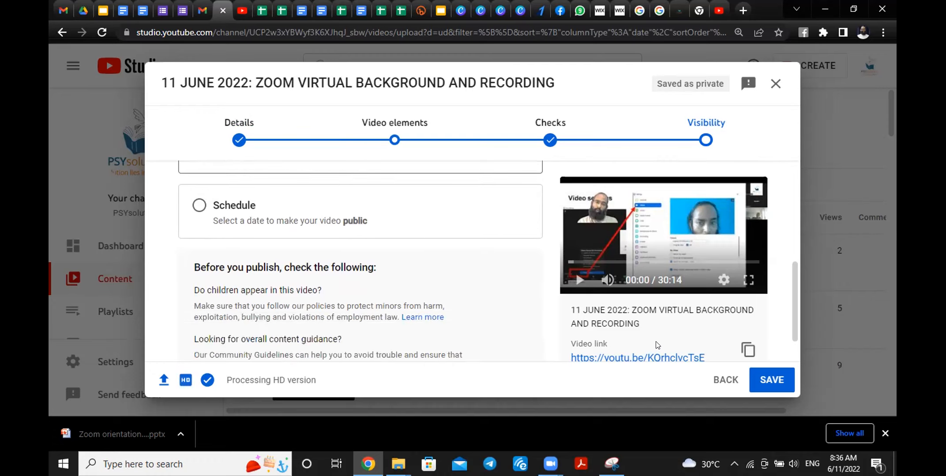
{"action": "left_click", "coordinate": [723, 381]}
{"action": "left_click", "coordinate": [723, 381]}
{"action": "left_click", "coordinate": [723, 381]}
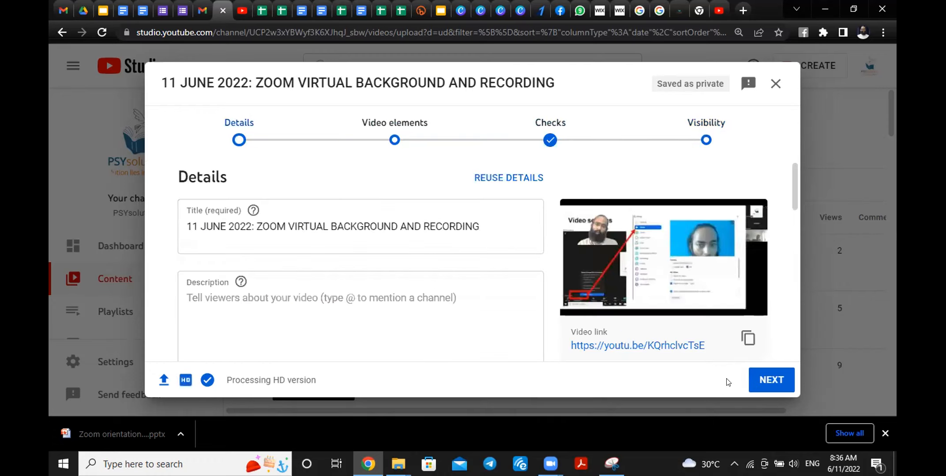
{"action": "scroll", "coordinate": [412, 256], "scroll_direction": "down", "scroll_amount": 5}
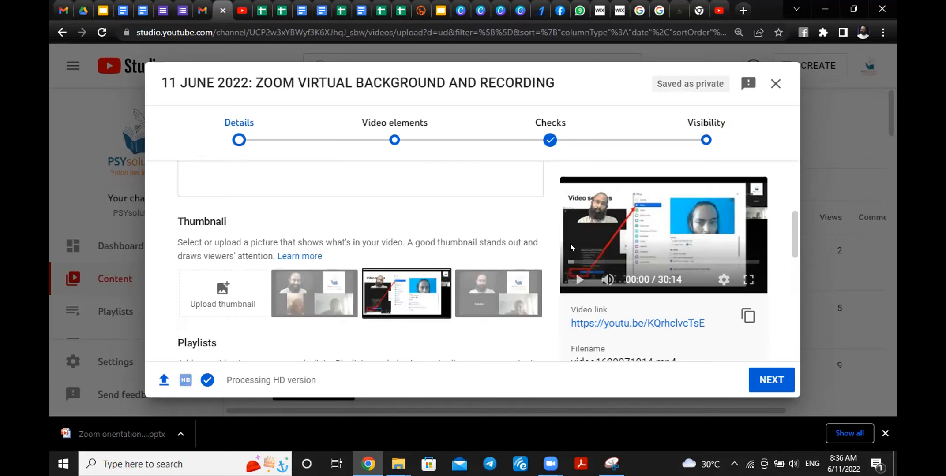
{"action": "left_click", "coordinate": [312, 295]}
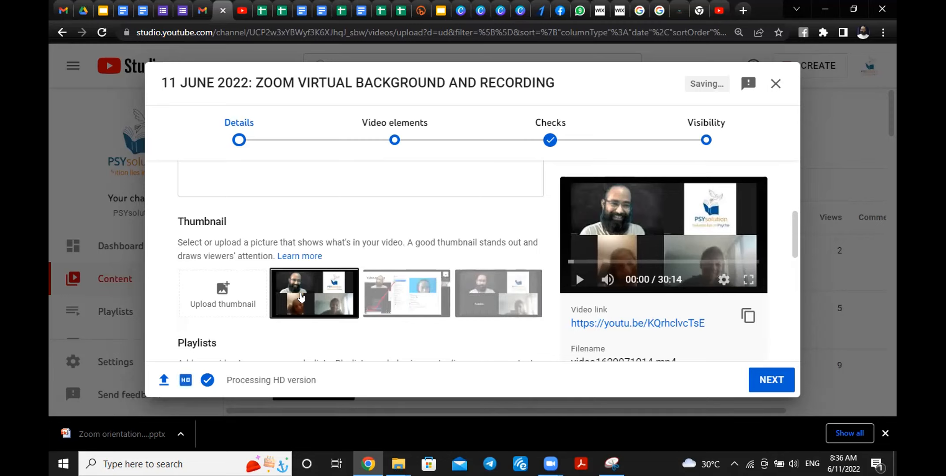
- Advance to the visibility stage, save the video as Unlisted and dismiss the share-link dialog
{"action": "left_click", "coordinate": [778, 380]}
{"action": "left_click", "coordinate": [778, 380]}
{"action": "left_click", "coordinate": [777, 380]}
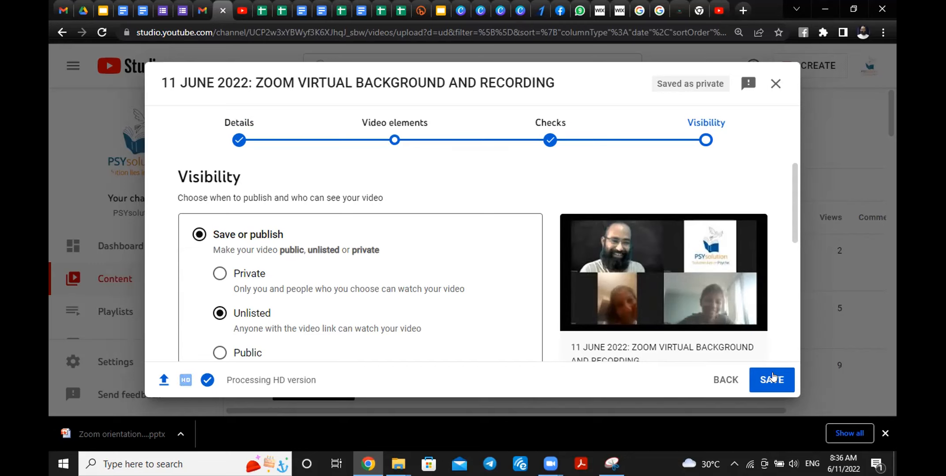
{"action": "left_click", "coordinate": [773, 377]}
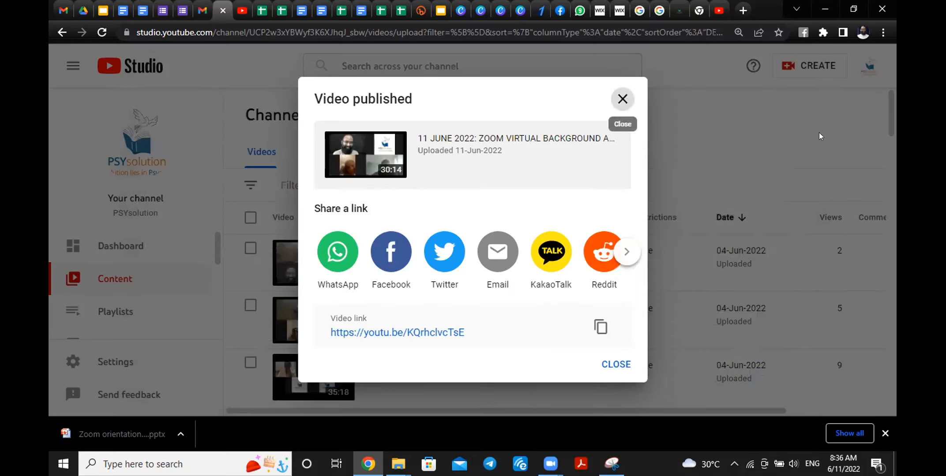
{"action": "left_click", "coordinate": [622, 99]}
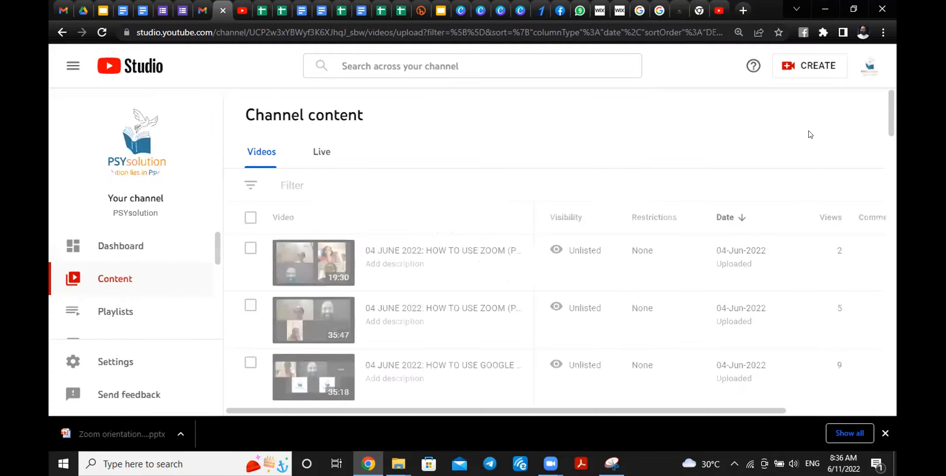
- Refresh the "RFP2021: GROUP MEETINGS" playlist page on YouTube and check the end of its list for the newly uploaded video
{"action": "left_click", "coordinate": [241, 18]}
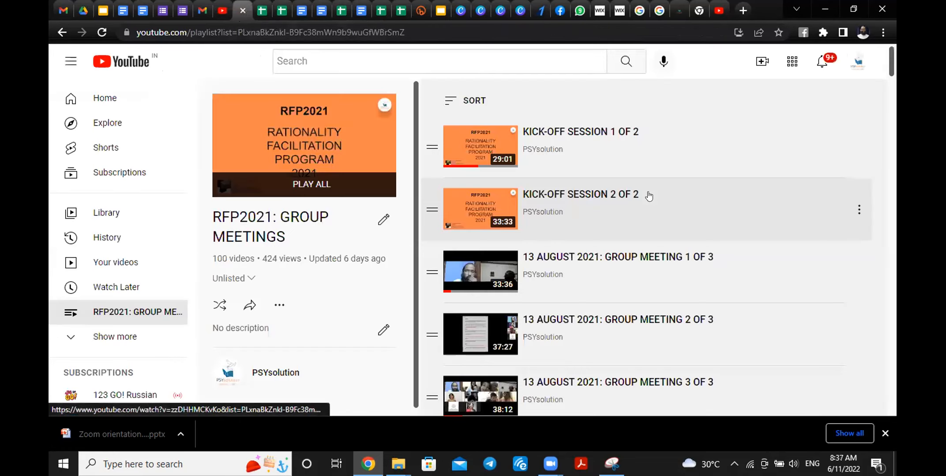
{"action": "left_click", "coordinate": [101, 33]}
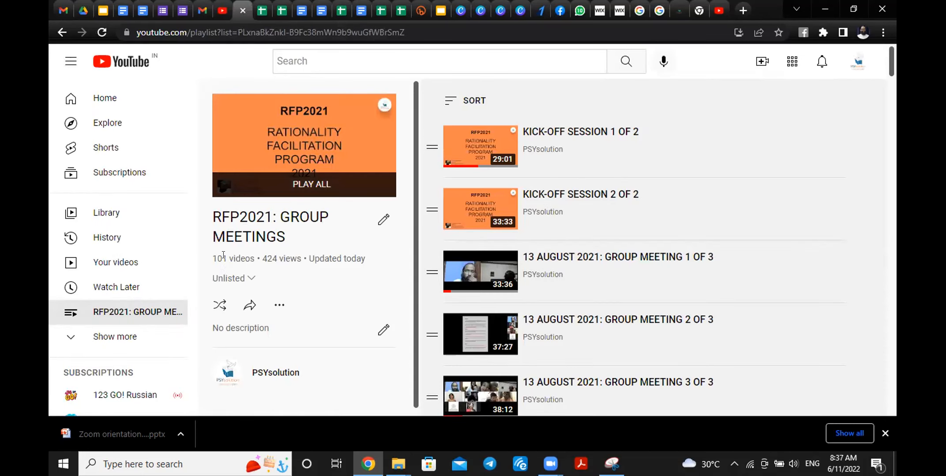
{"action": "scroll", "coordinate": [893, 104], "scroll_direction": "down", "scroll_amount": 1}
{"action": "left_click_drag", "start_coordinate": [893, 104], "coordinate": [894, 434]}
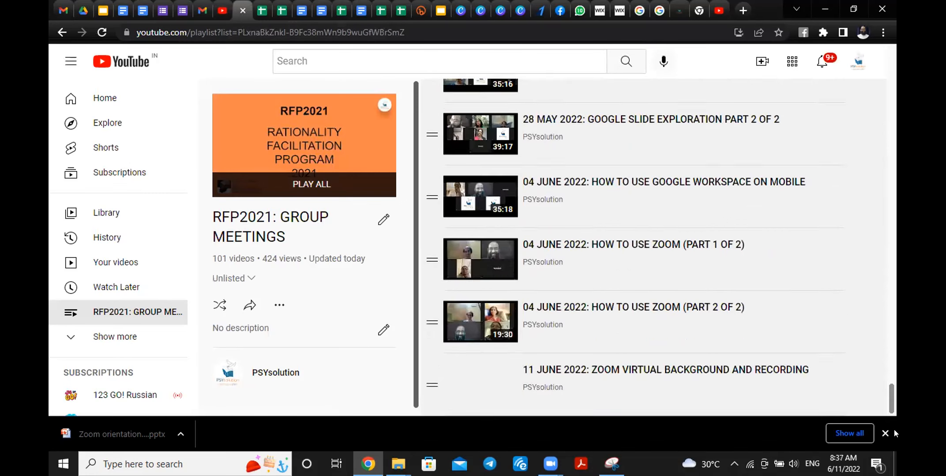